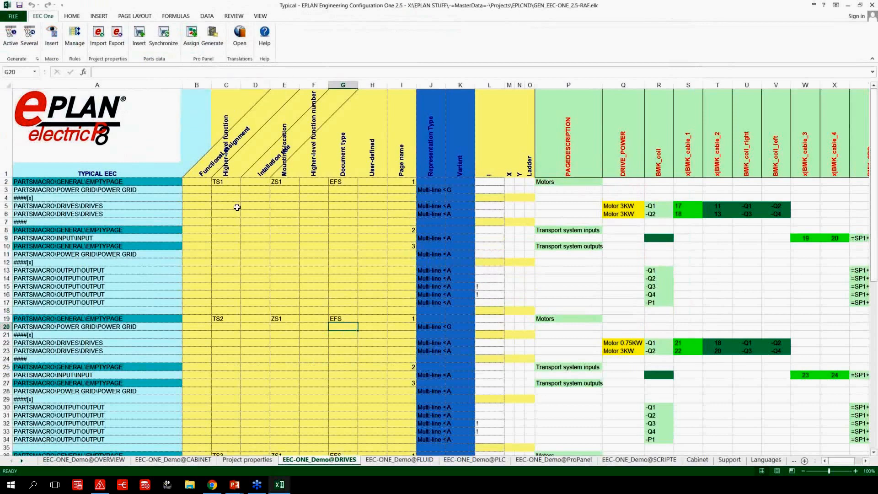
Open the macro selection for the EMPTYPAGE entry in cell A2 and preview the first macro in the CONTROL VOLTAGE folder.
click(122, 183)
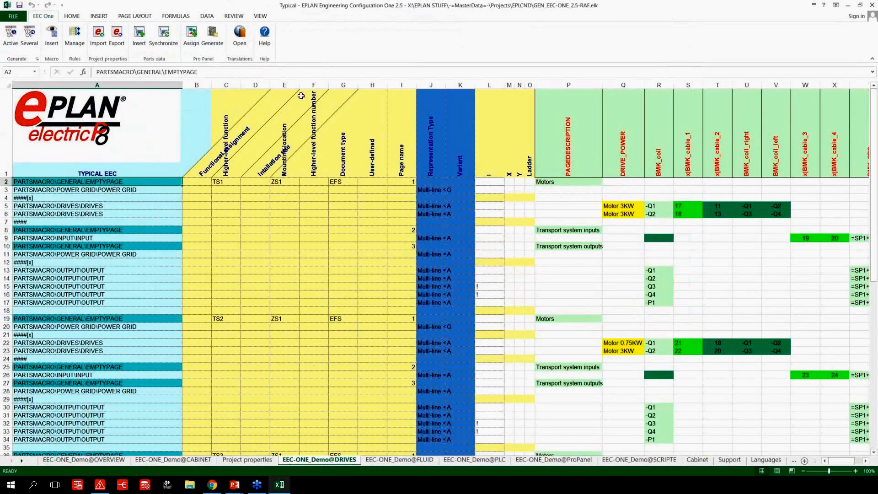
click(53, 44)
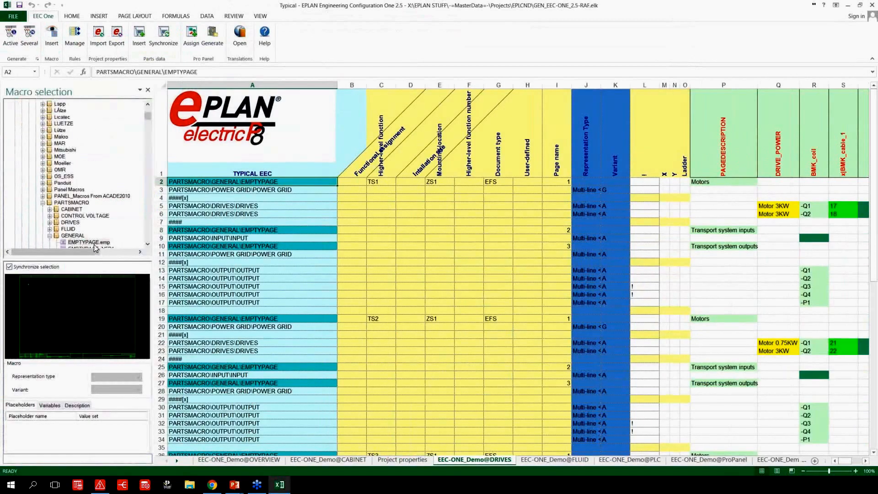
click(49, 235)
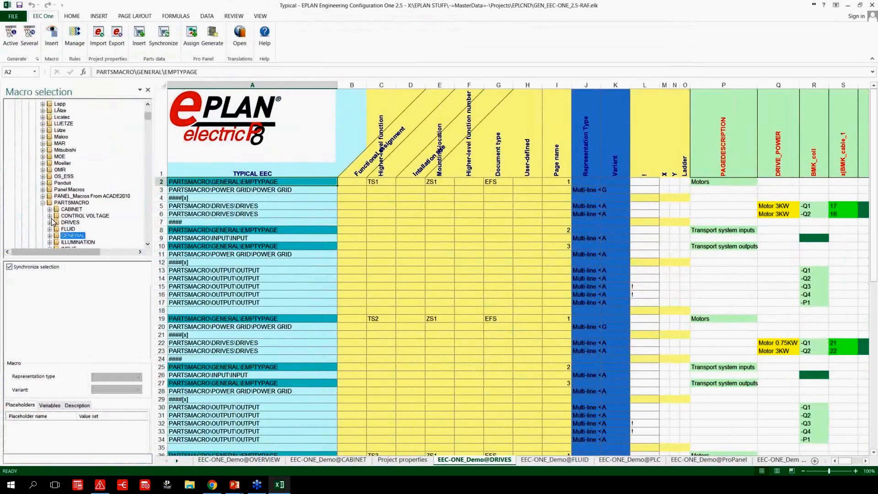
click(49, 215)
click(89, 223)
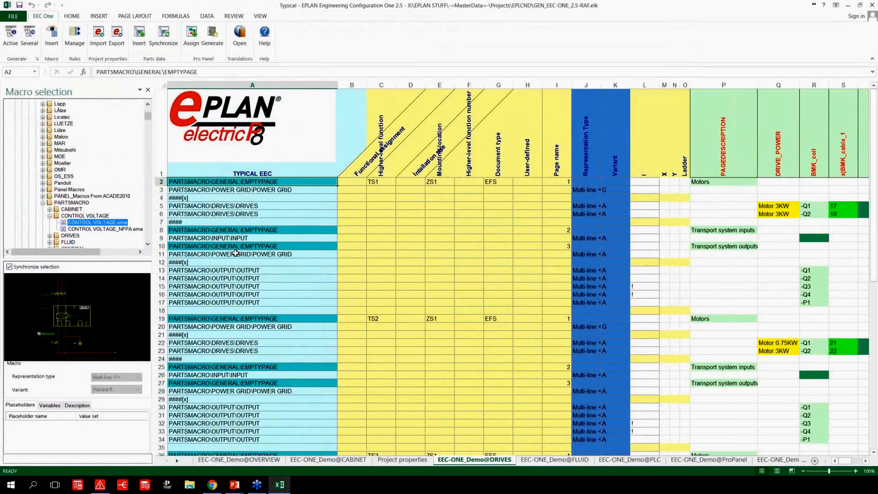
Preview variants A, B, C and D of the POWER GRID macro referenced in cell A3.
click(276, 191)
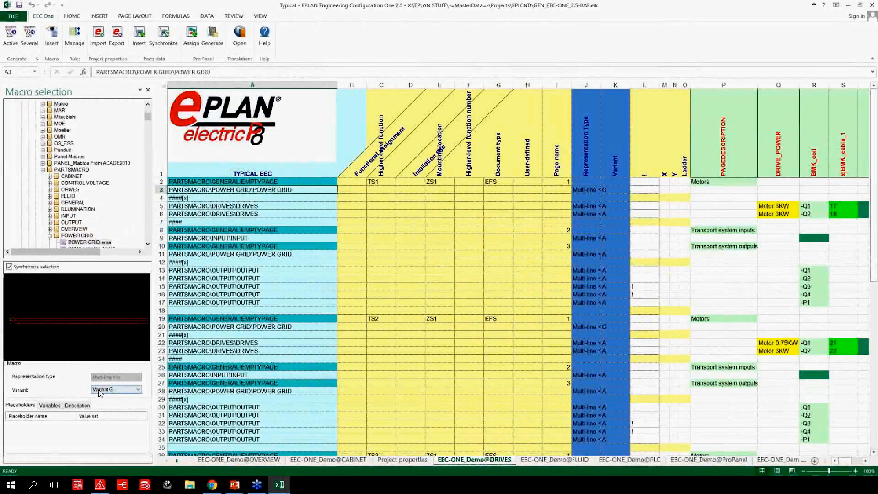
click(124, 389)
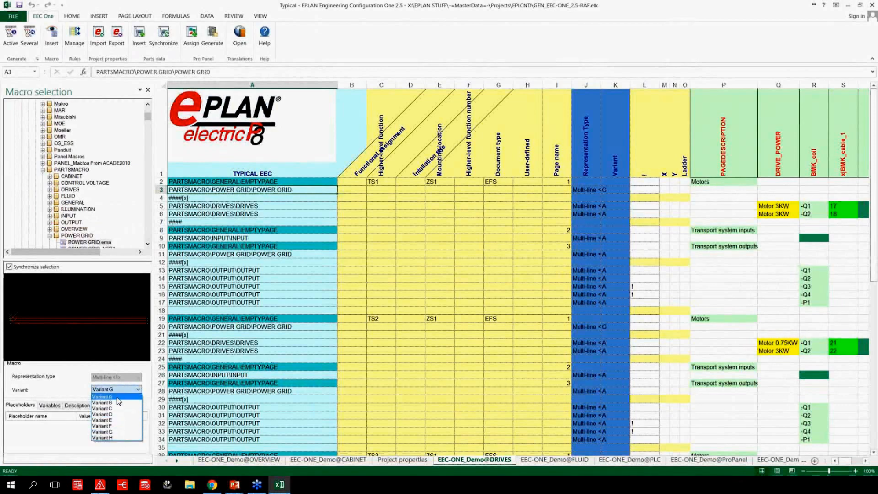
click(118, 398)
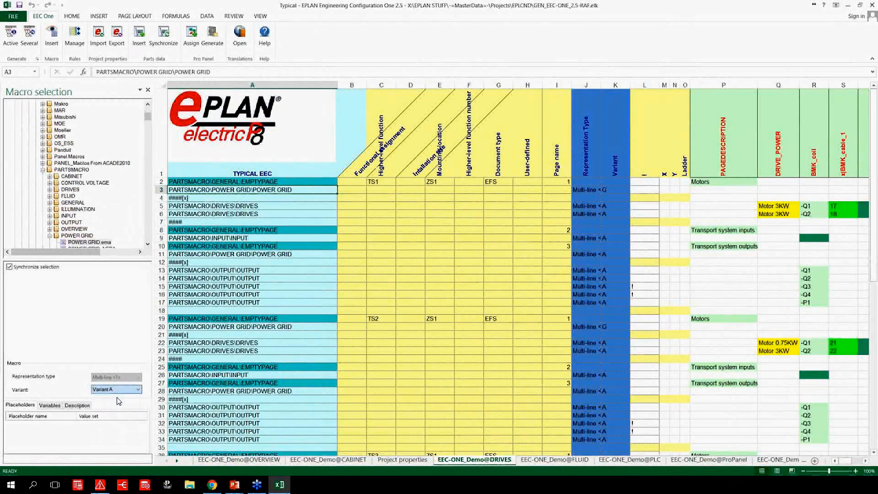
click(120, 389)
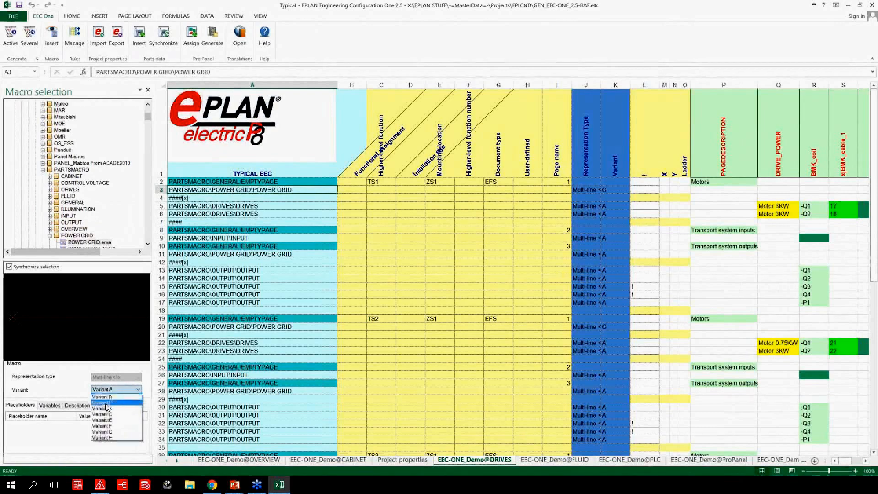
click(108, 403)
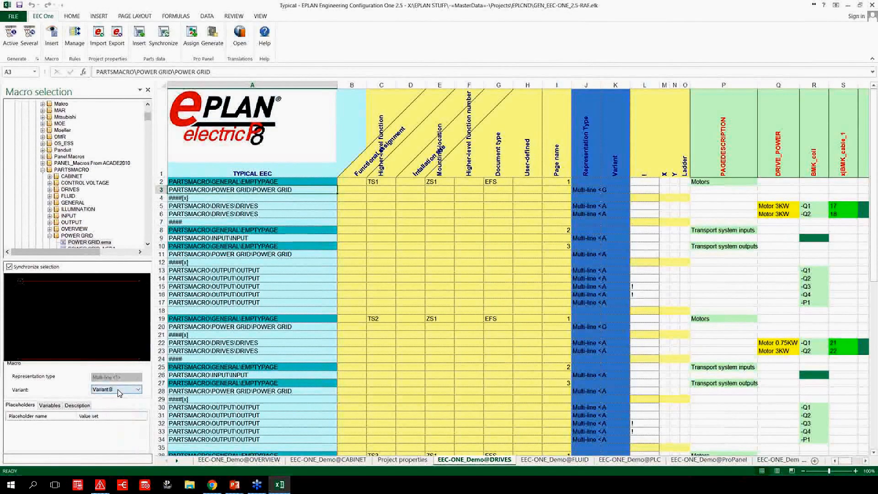
click(118, 389)
click(114, 408)
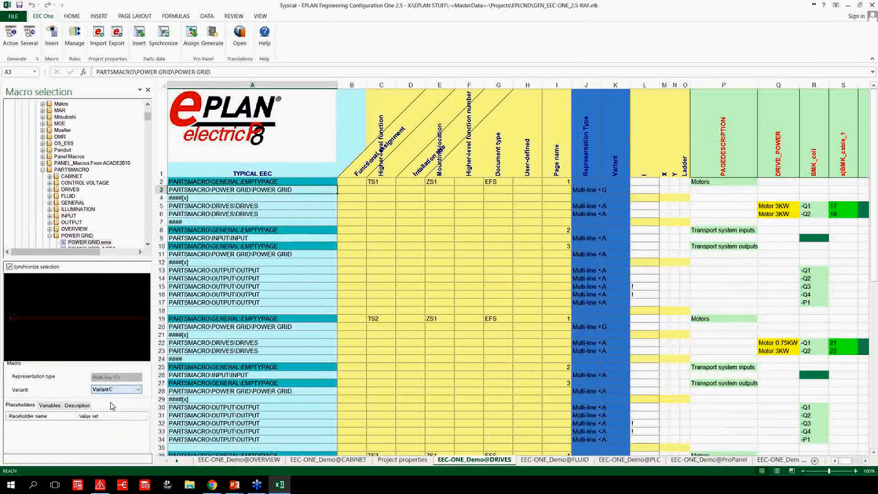
click(114, 390)
click(112, 415)
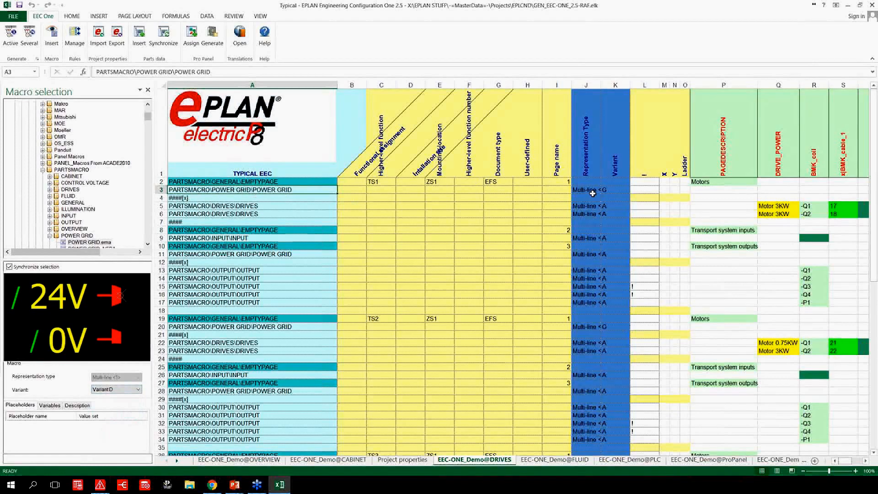
View the variant choices available for the POWER GRID macro in cell K3 without choosing another one.
click(616, 190)
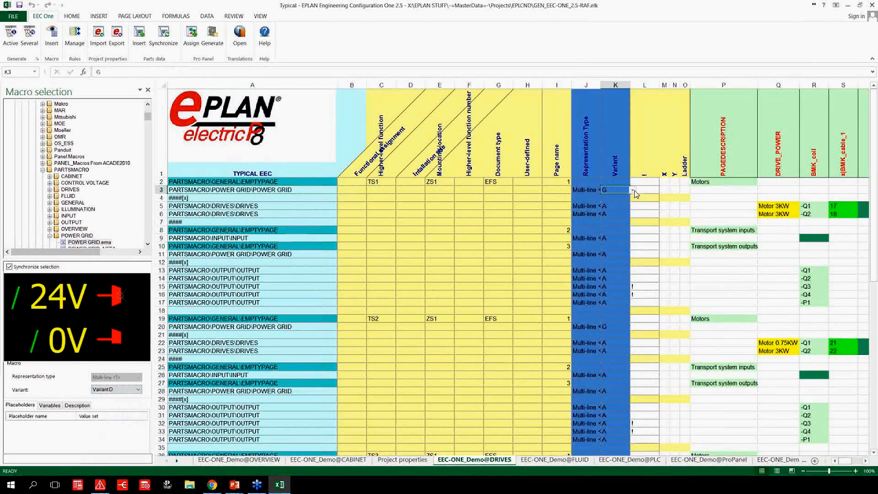
click(634, 190)
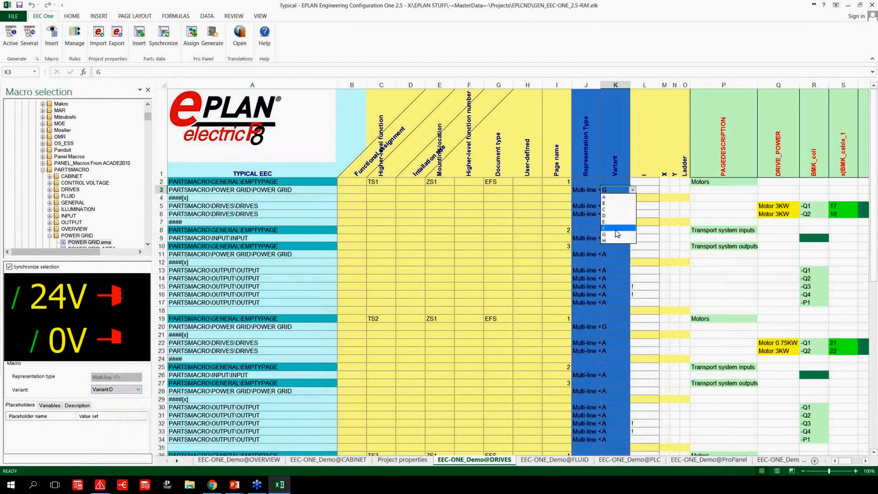
click(525, 190)
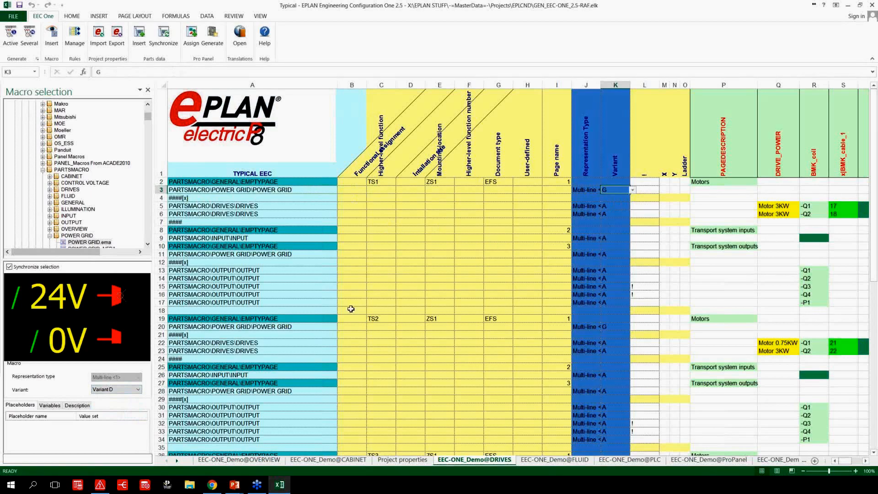
Insert the EMPTYPAGE.emp macro from the GENERAL folder into cell A85, directly beneath the last typical entry.
scroll(340, 299, down, 6)
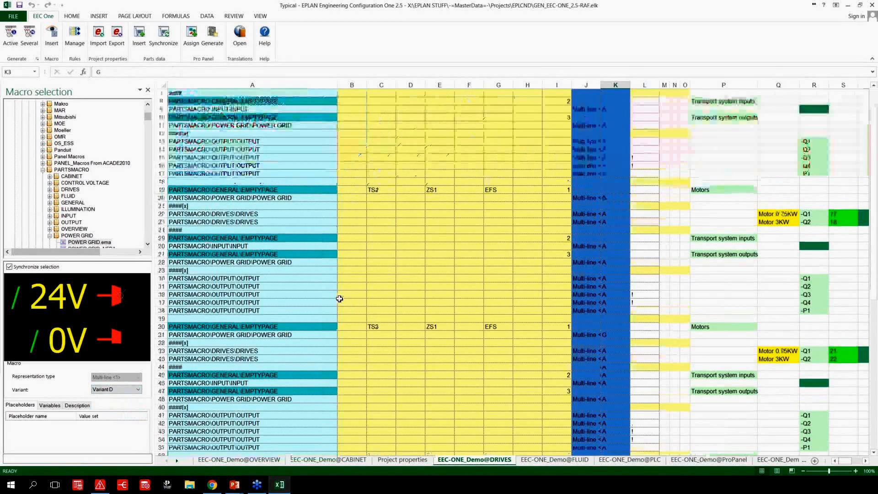
scroll(339, 299, down, 15)
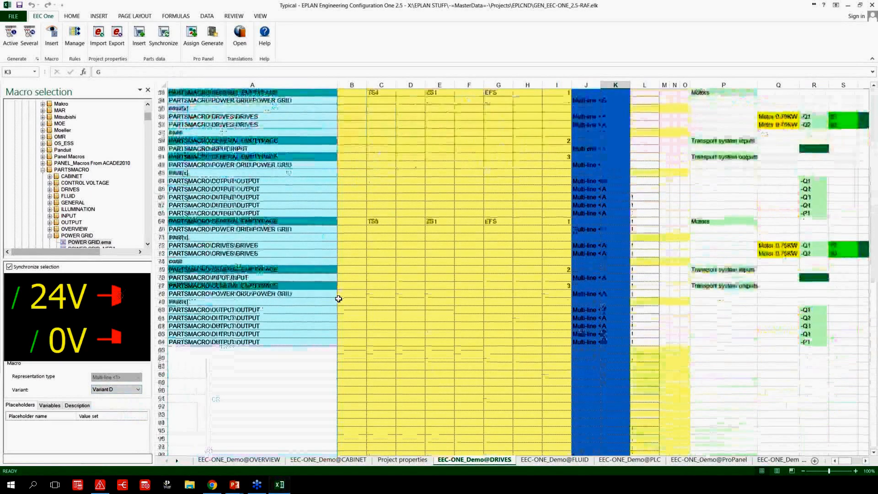
double_click(74, 204)
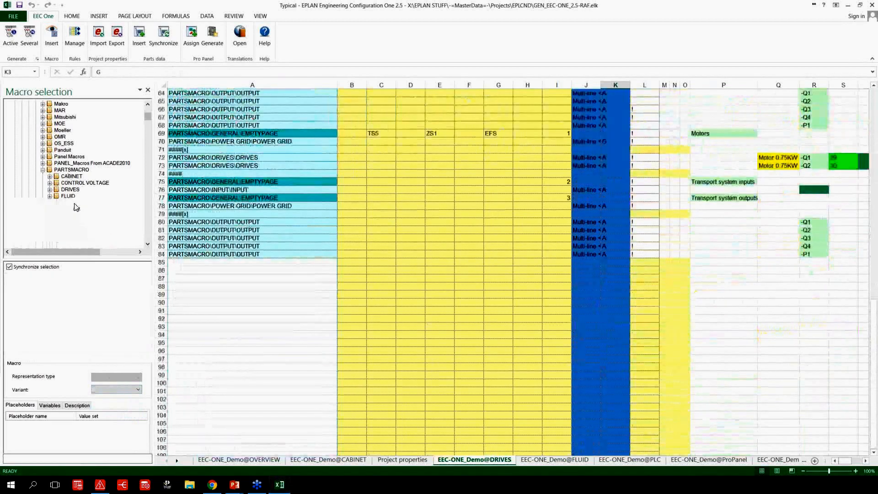
click(78, 210)
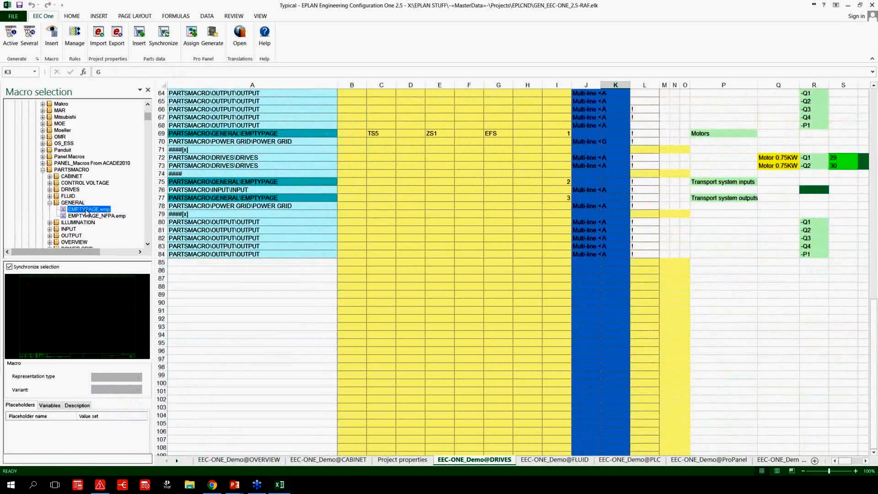
drag(85, 212, 190, 266)
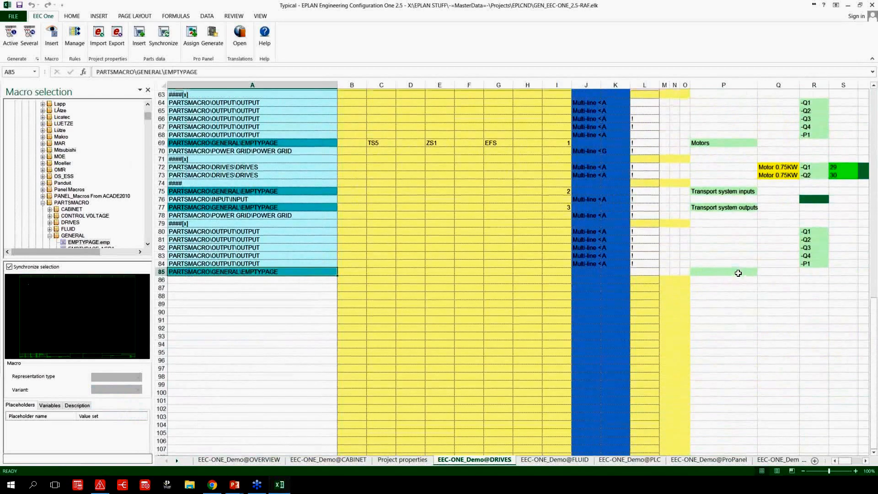
Delete row 85 containing the added EMPTYPAGE macro.
scroll(739, 273, up, 8)
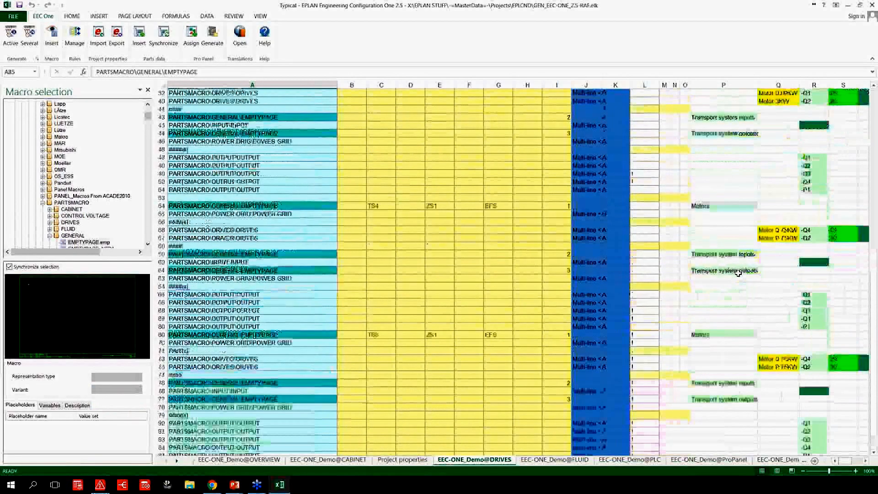
scroll(739, 274, down, 6)
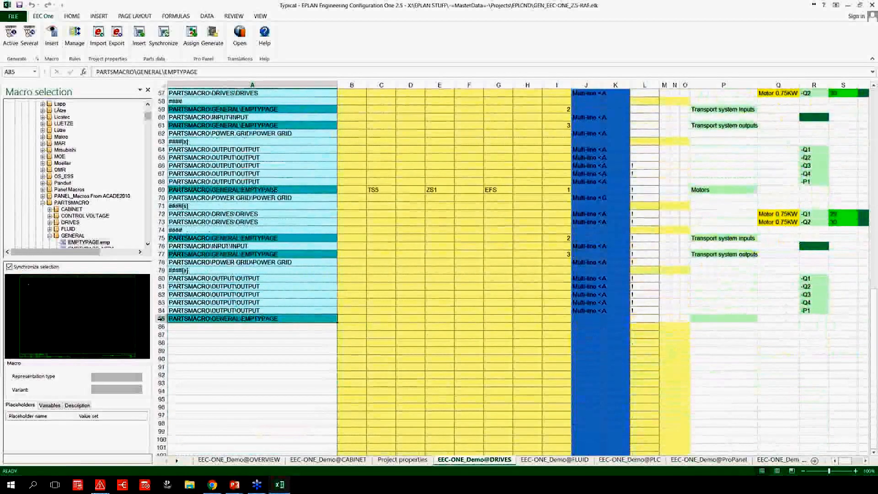
right_click(161, 319)
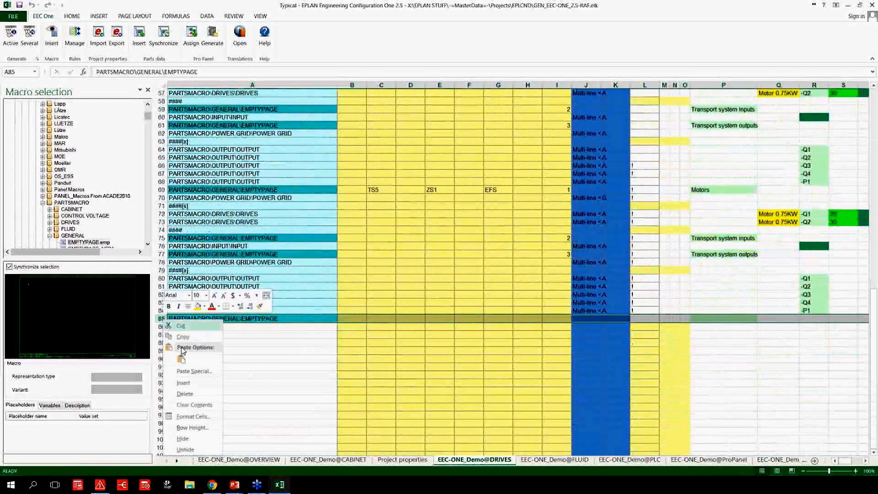
click(192, 394)
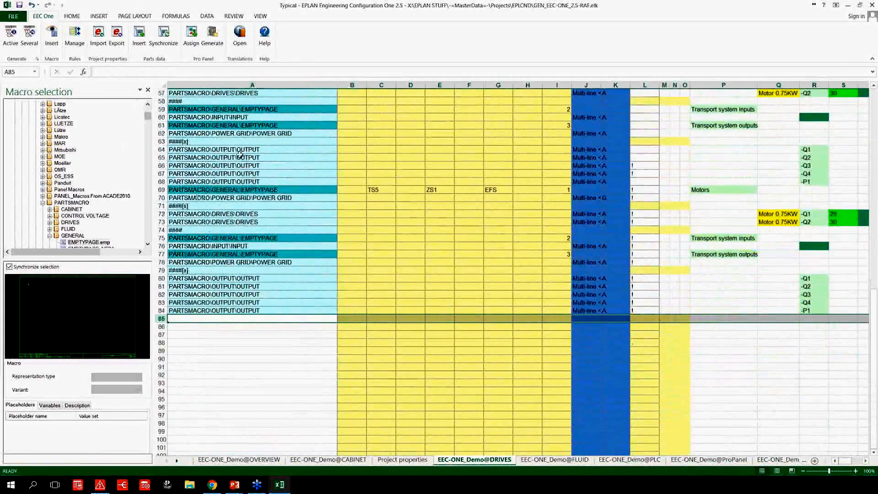
Preview other variants of the OUTPUT macro in cell A65, ending with Variant D, and close the macro selection.
click(241, 157)
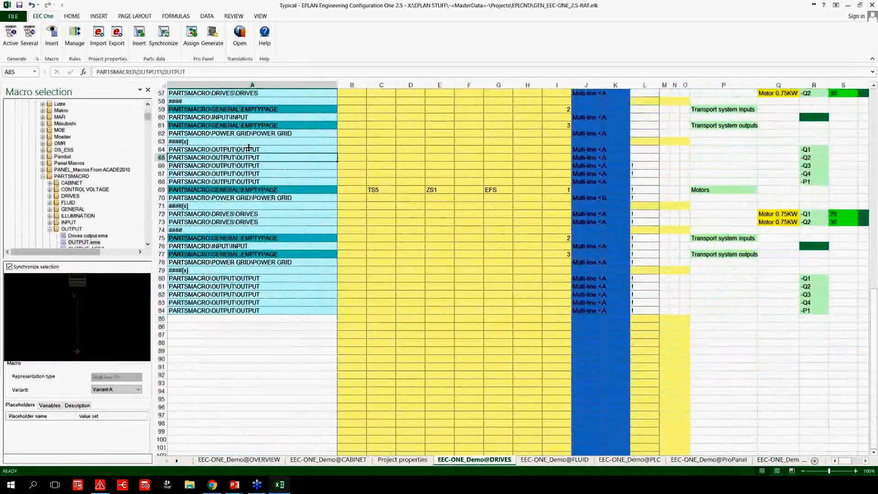
click(123, 390)
click(116, 400)
click(122, 390)
click(117, 418)
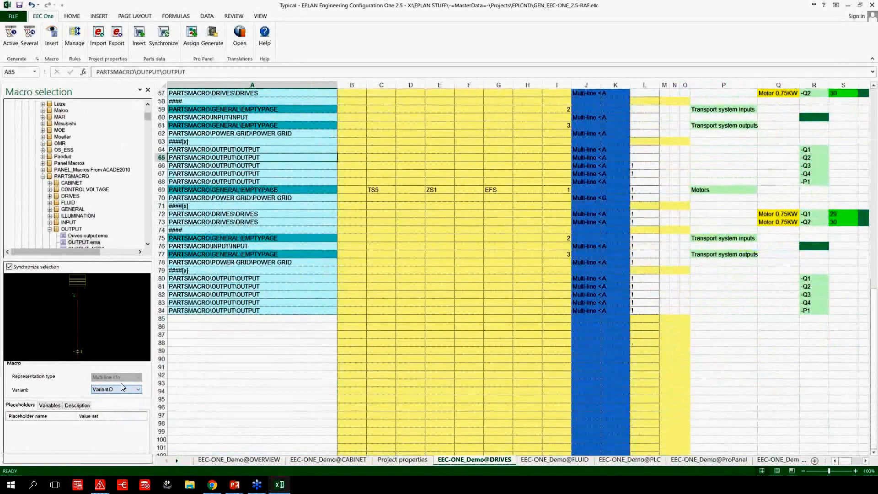
click(148, 90)
Check the project's page structure in EPLAN Electric P8, return to Excel and generate the schematic from the active DRIVES typical.
scroll(221, 168, up, 18)
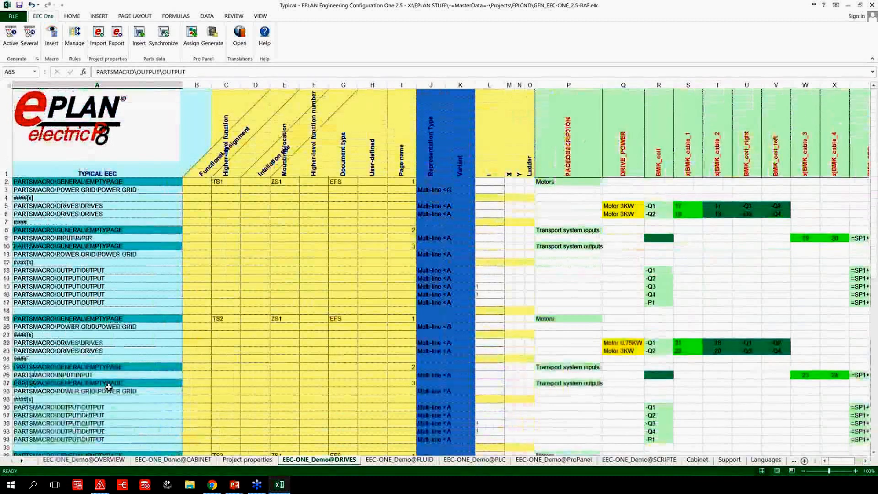
click(100, 485)
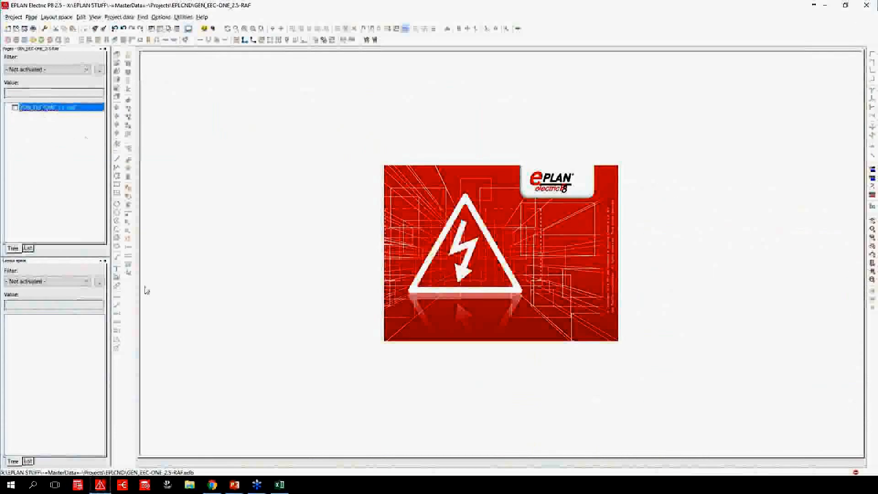
click(279, 485)
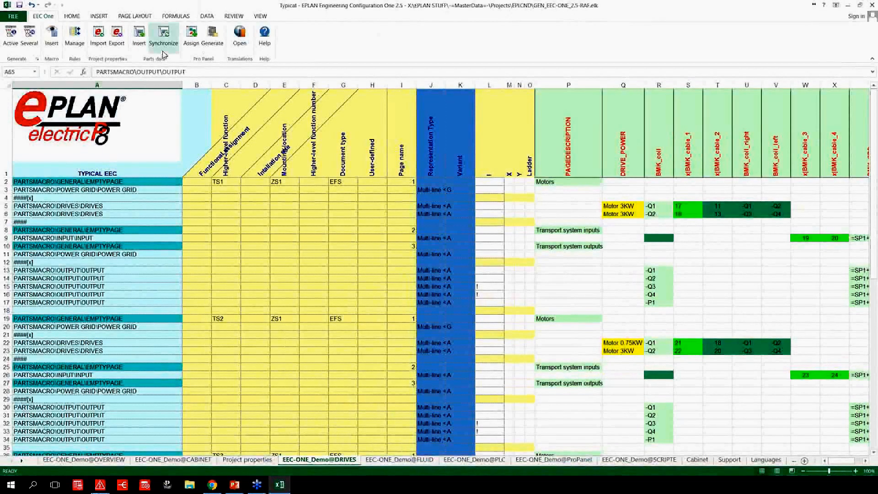
click(10, 41)
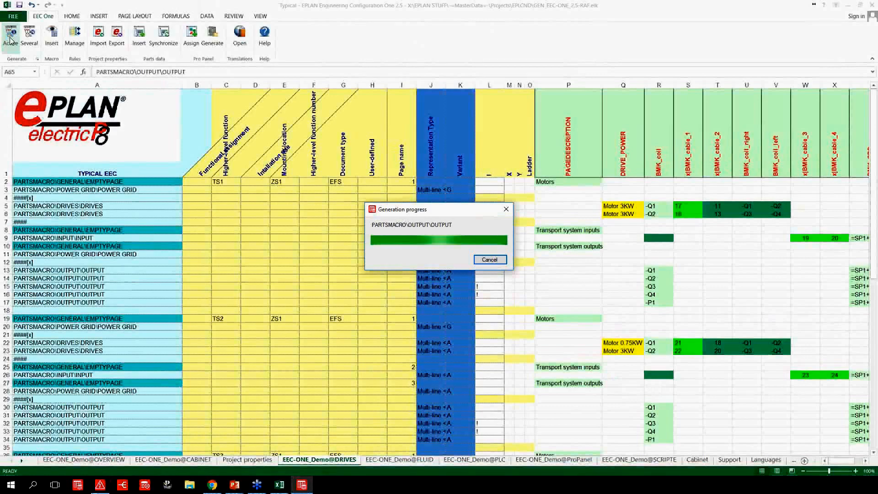
Switch to EPLAN Electric P8 and expand the GEN_EEC-ONE_2.5-RAF project through EFS and ZS1 to the TS1 pages.
click(100, 485)
click(59, 111)
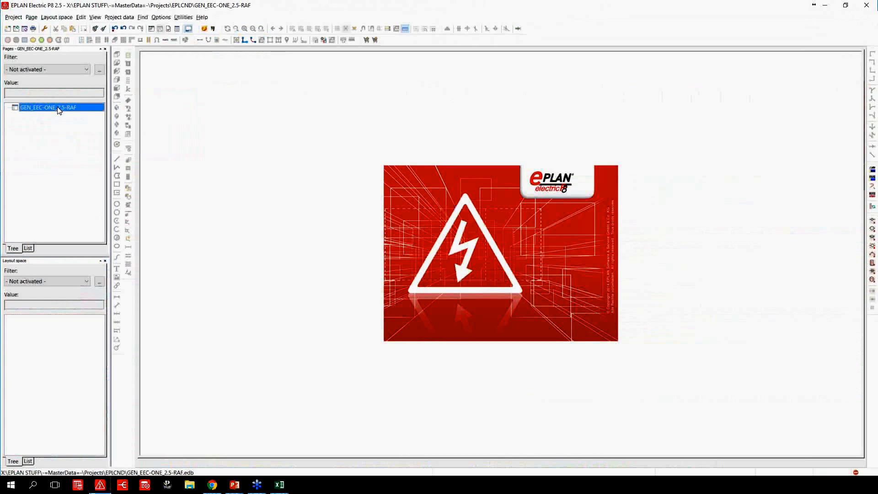
double_click(60, 110)
double_click(58, 117)
double_click(59, 123)
double_click(66, 131)
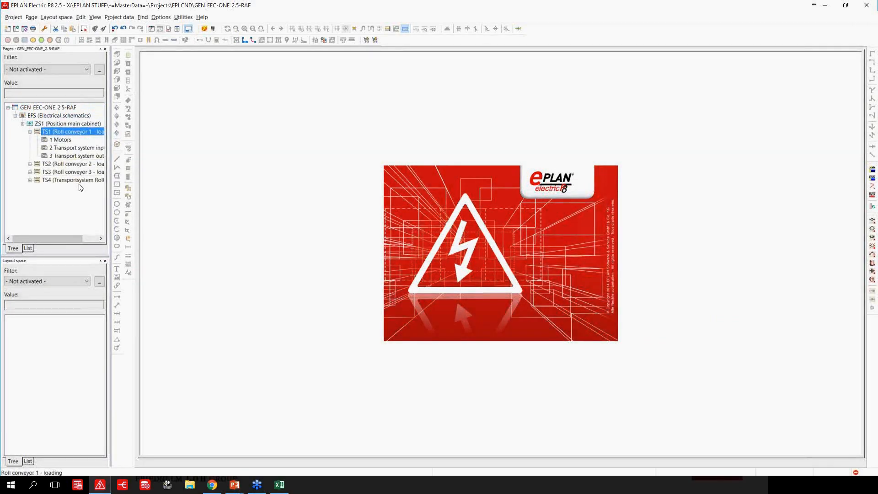
View TS1's Motors, Transport system inputs and Transport system outputs pages, and expand the TS4 structure.
click(66, 140)
double_click(62, 140)
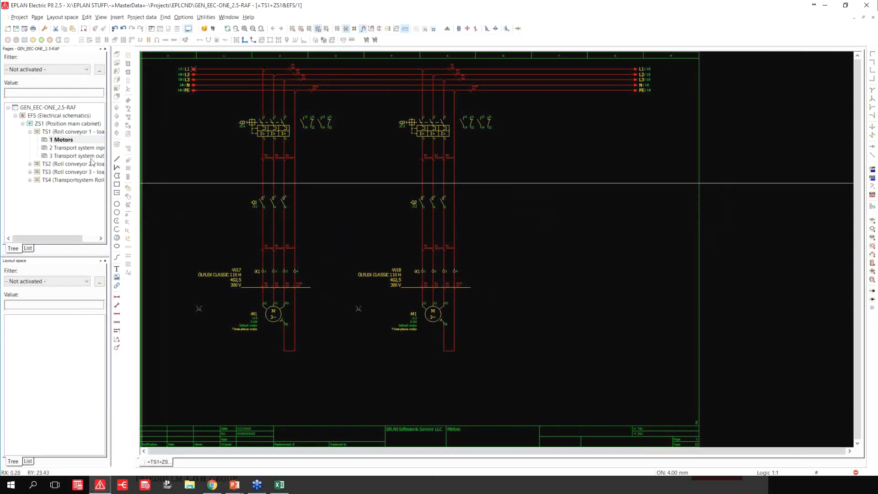
click(80, 148)
double_click(80, 148)
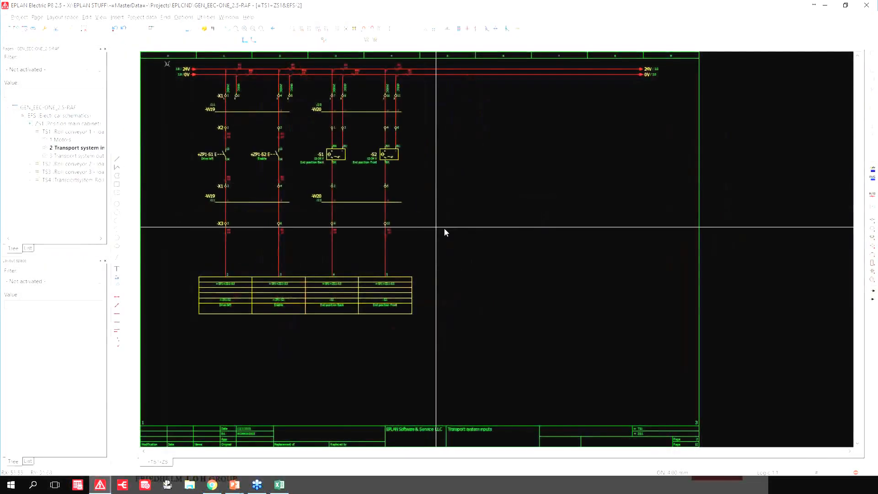
double_click(94, 157)
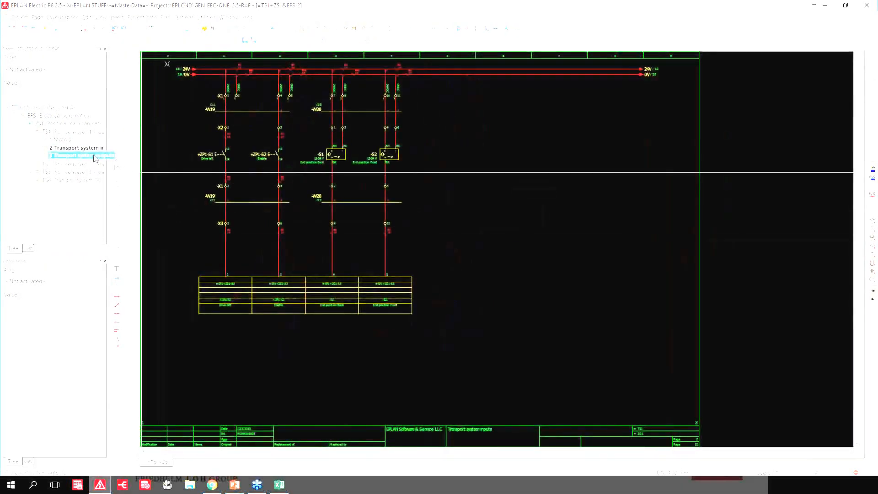
double_click(76, 181)
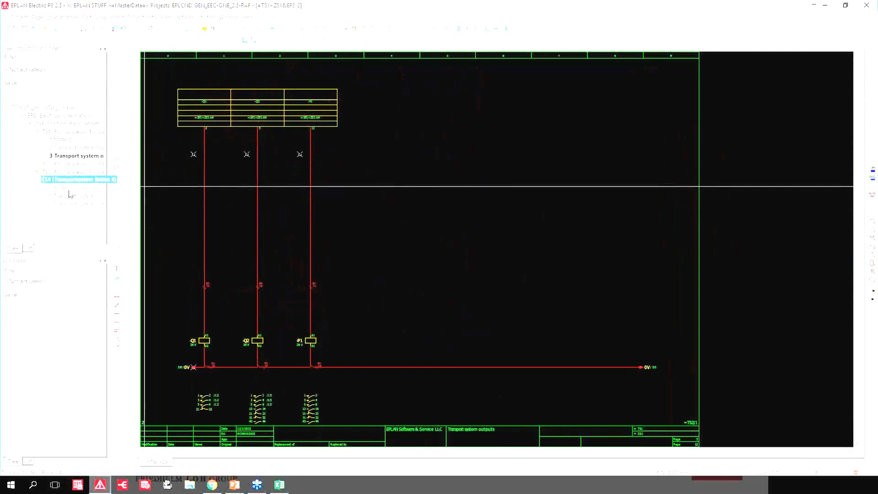
Examine the motor circuits and cables on the Motors pages of TS4 and TS1, and close the open page.
double_click(64, 188)
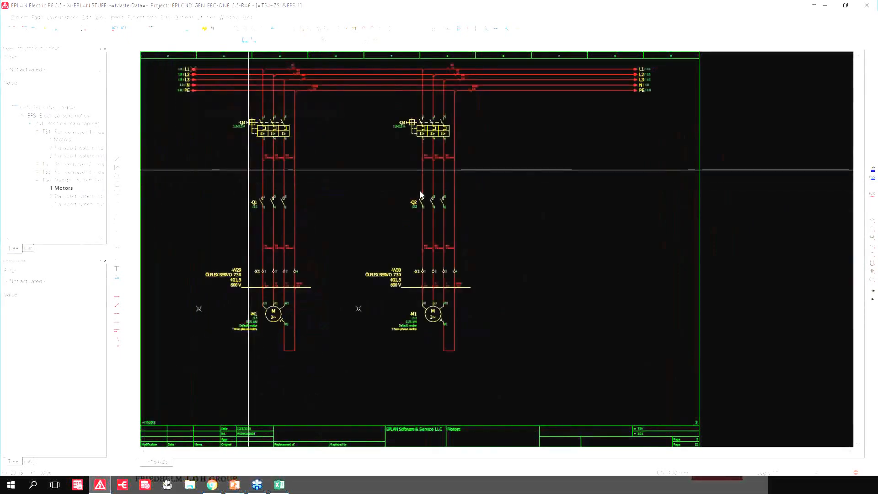
scroll(204, 338, up, 3)
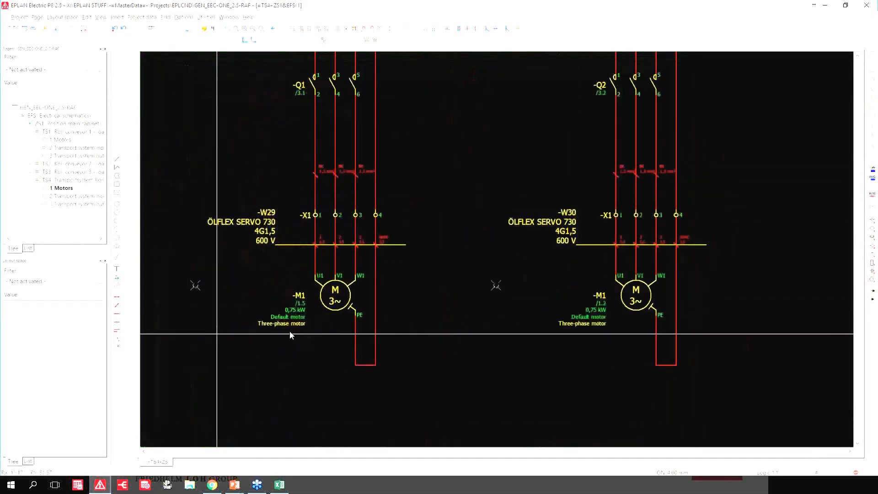
scroll(343, 309, down, 4)
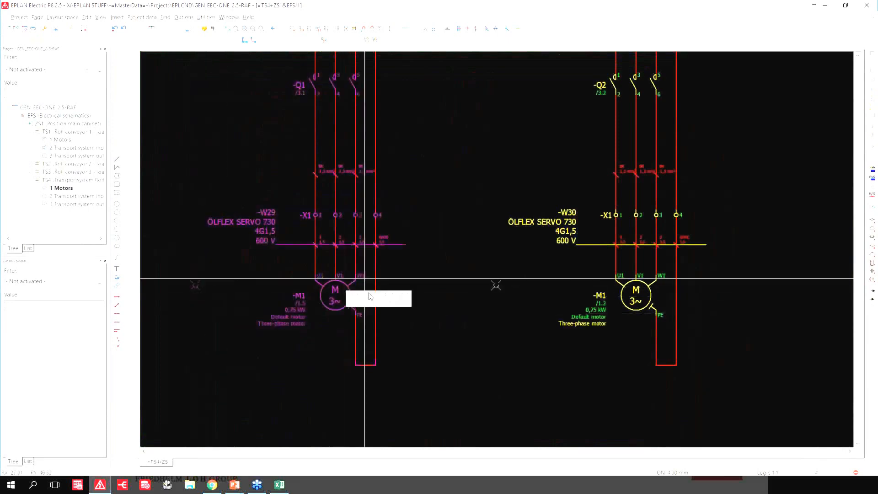
scroll(375, 294, down, 1)
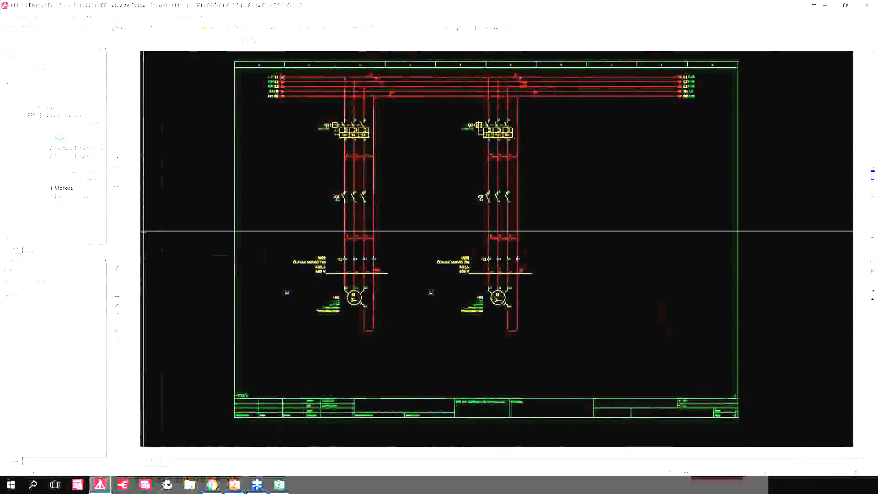
double_click(63, 140)
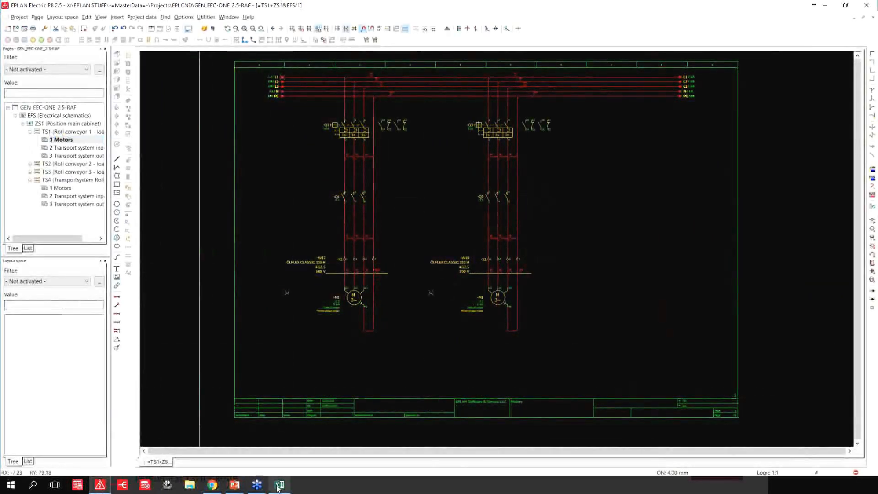
click(872, 18)
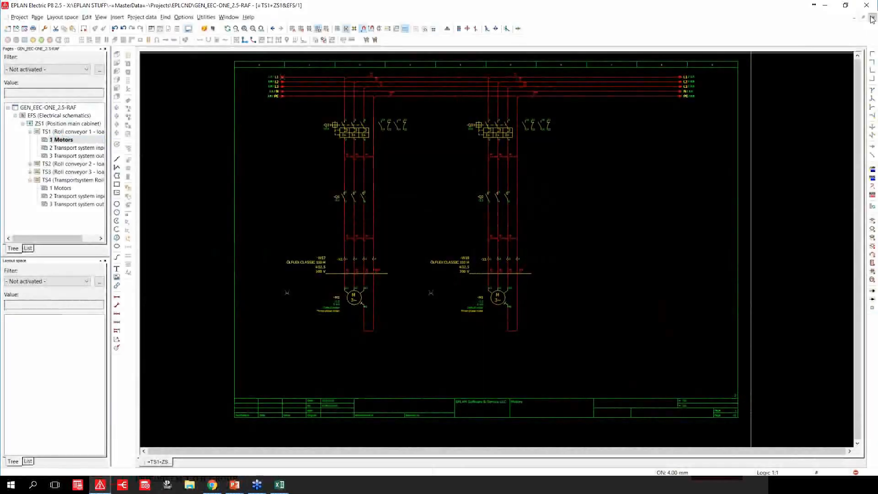
Switch to Excel and preview Variant C of the DRIVES macro in cell A5.
click(280, 485)
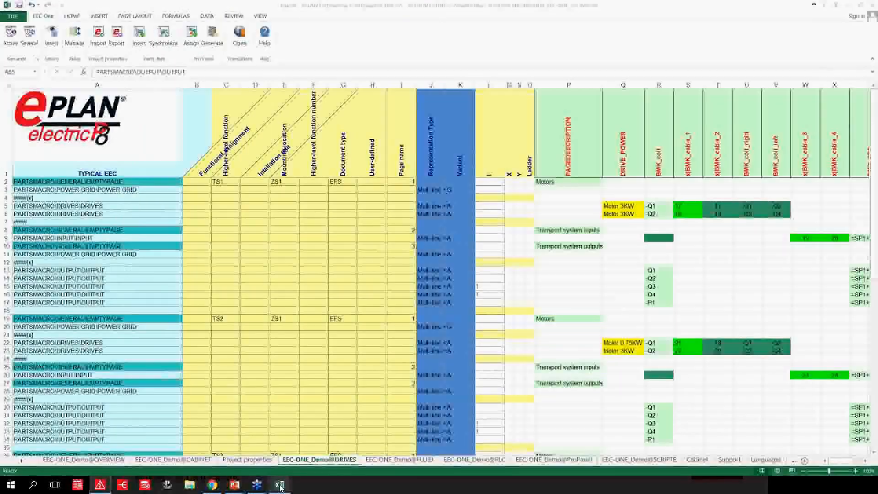
click(138, 207)
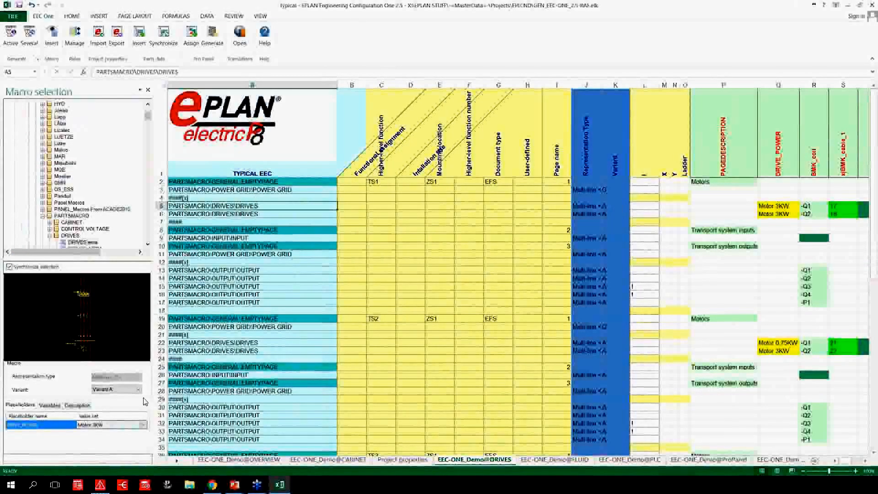
click(120, 389)
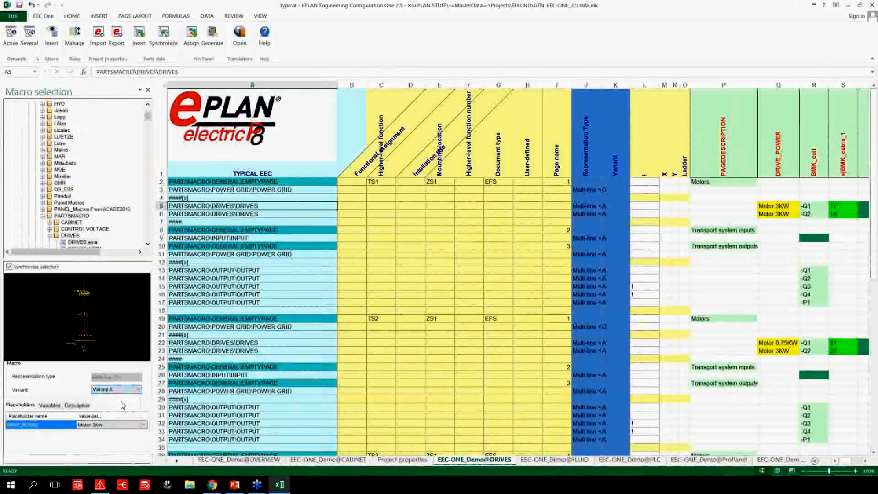
click(118, 408)
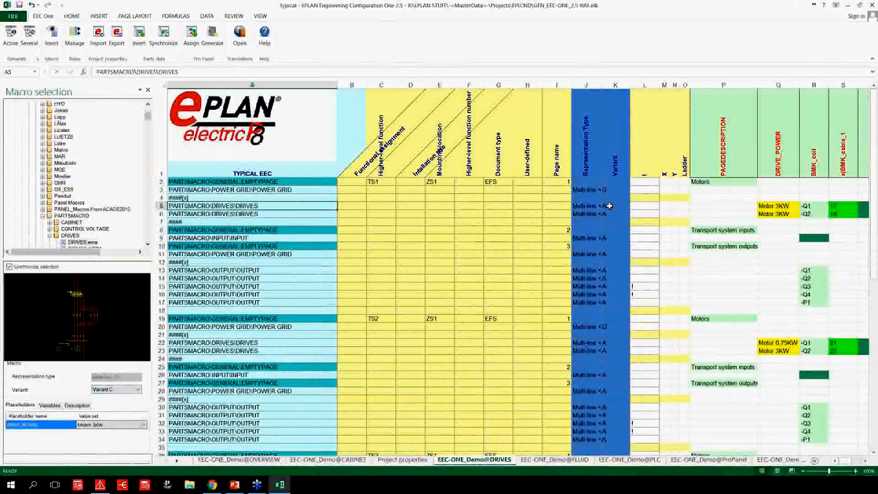
Set the variant of the DRIVES macro in row 5 to C.
click(627, 207)
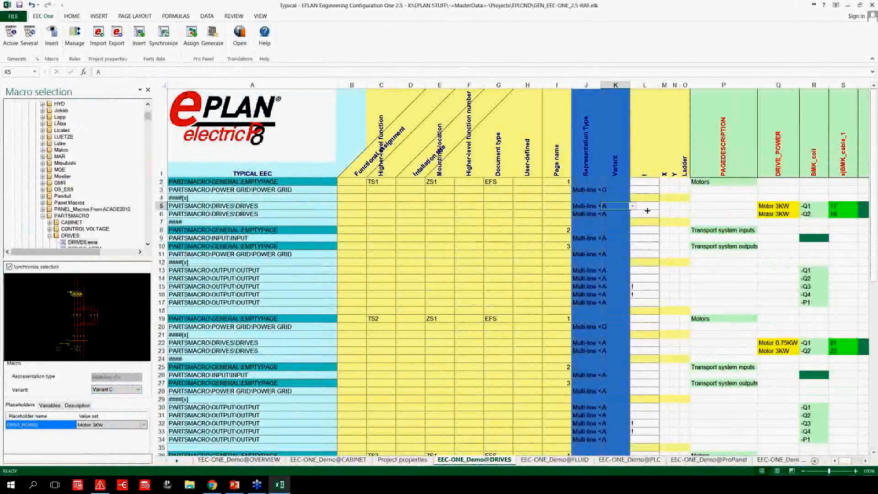
click(633, 206)
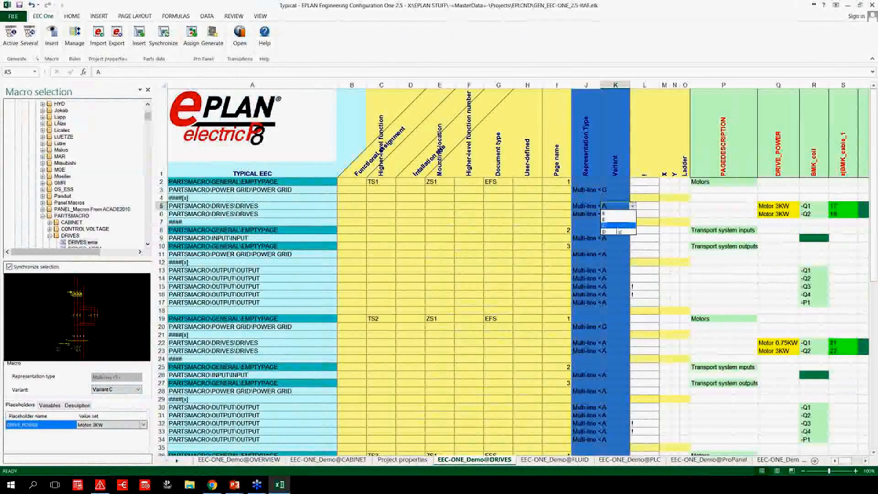
click(618, 225)
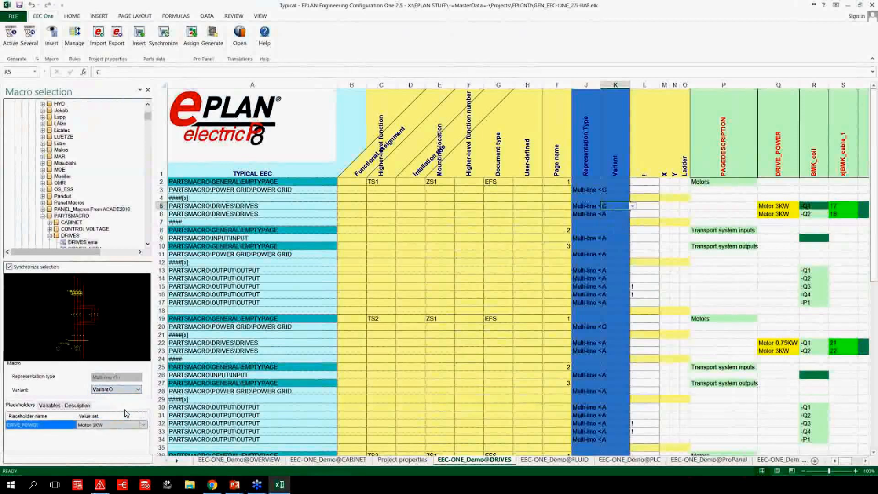
Preview Variant B of the DRIVES macro and set the variant in row 6 to B.
click(118, 389)
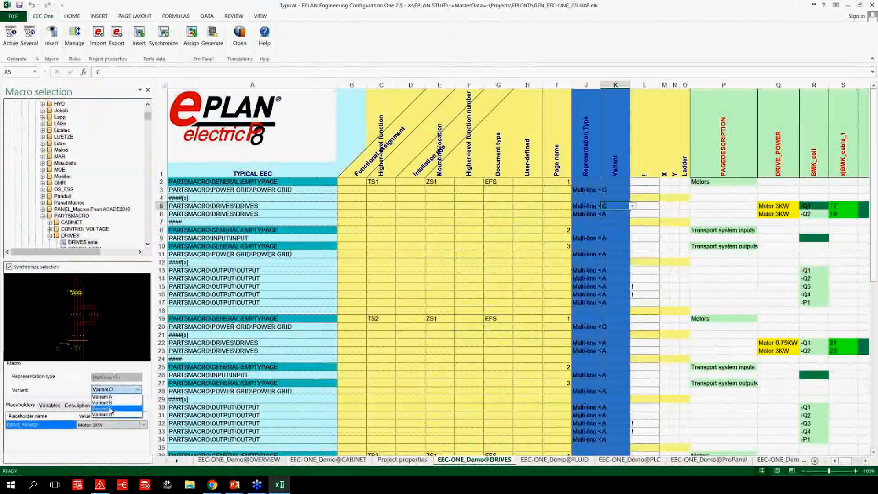
click(109, 403)
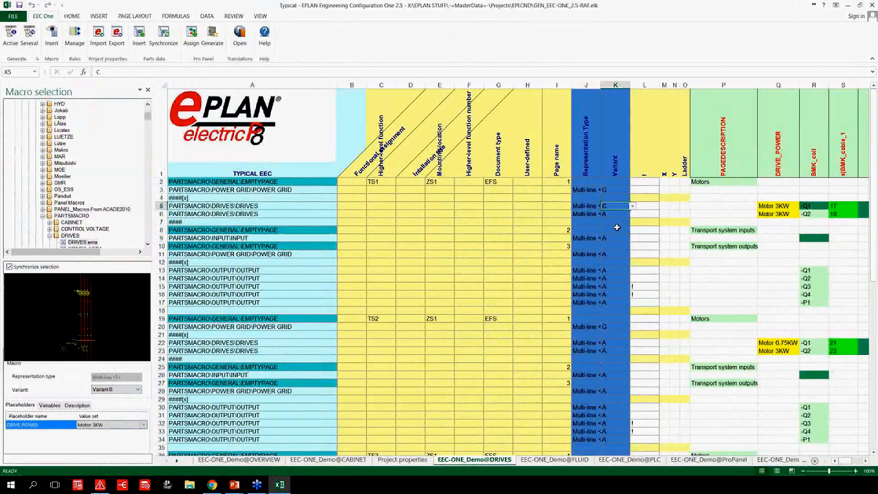
click(621, 214)
click(633, 213)
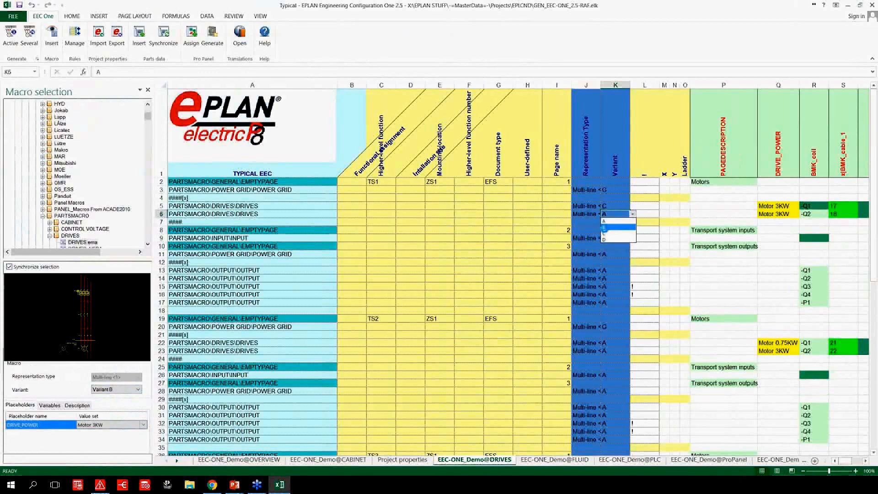
click(617, 227)
Set DRIVE_POWER to Motor 4KW for the DRIVES macro in row 5 and to Motor 0.09KW in row 6.
click(788, 206)
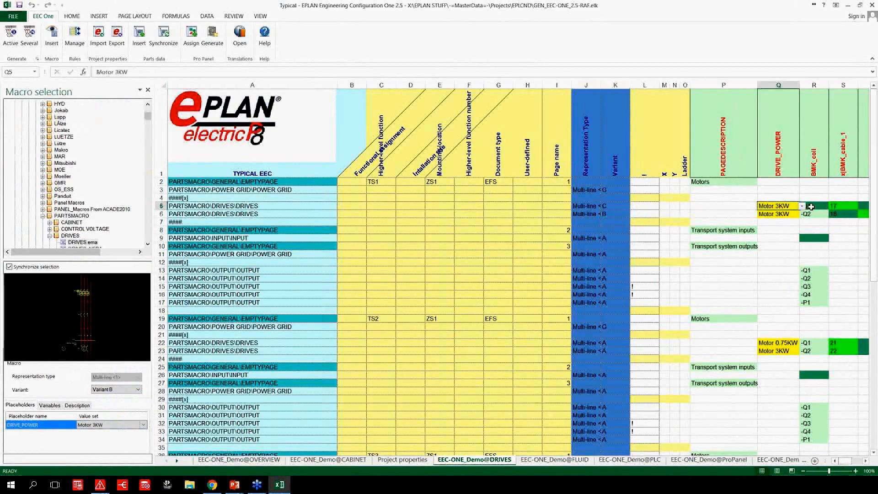
click(802, 206)
click(789, 232)
click(797, 214)
click(803, 214)
click(775, 221)
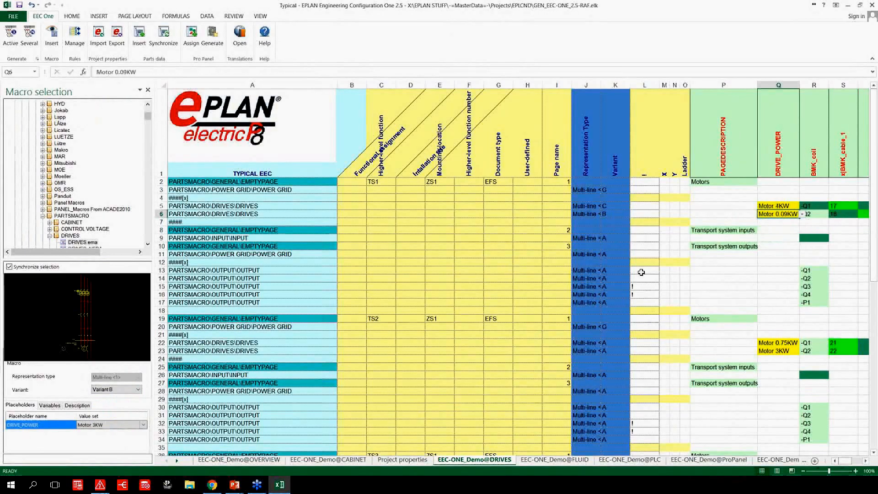
Generate the schematic from the active DRIVES typical, switch to EPLAN Electric P8 and open TS1's Motors page.
click(10, 38)
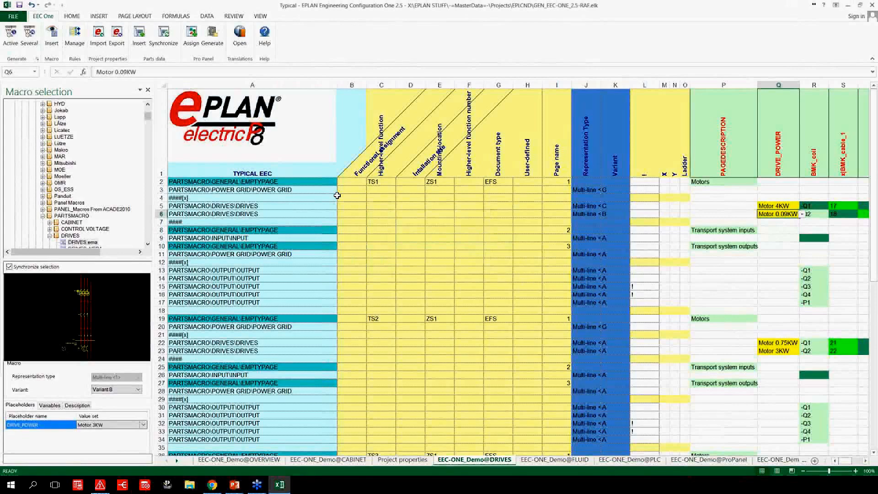
click(100, 485)
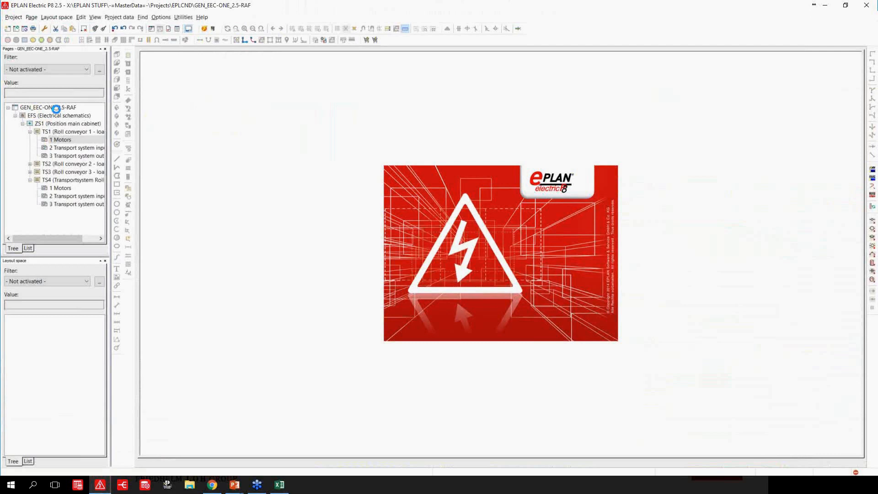
click(56, 109)
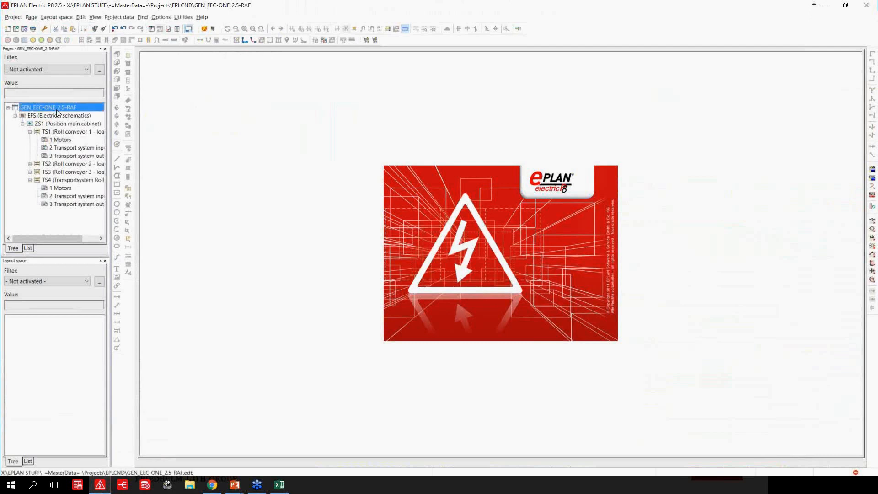
double_click(63, 139)
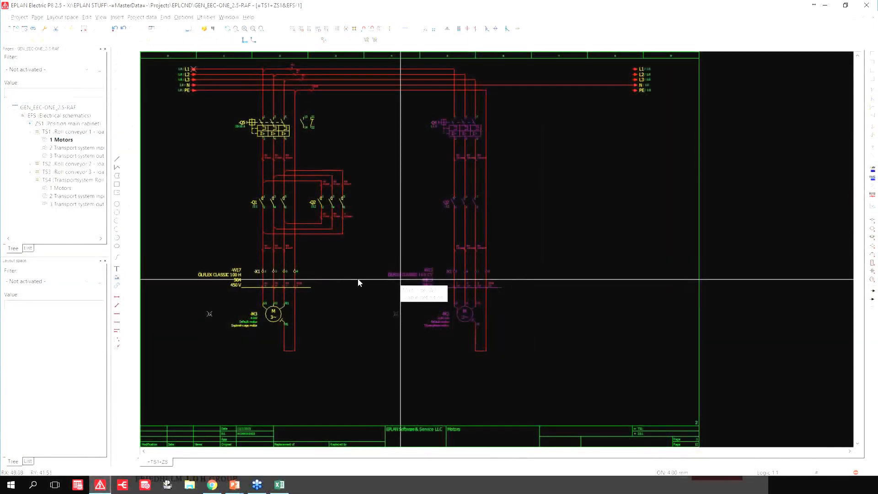
Move motor -M2 out of its circuit on TS1's Motors page and undo the move.
scroll(320, 311, up, 3)
scroll(425, 329, down, 4)
scroll(613, 341, up, 2)
drag(613, 340, 472, 407)
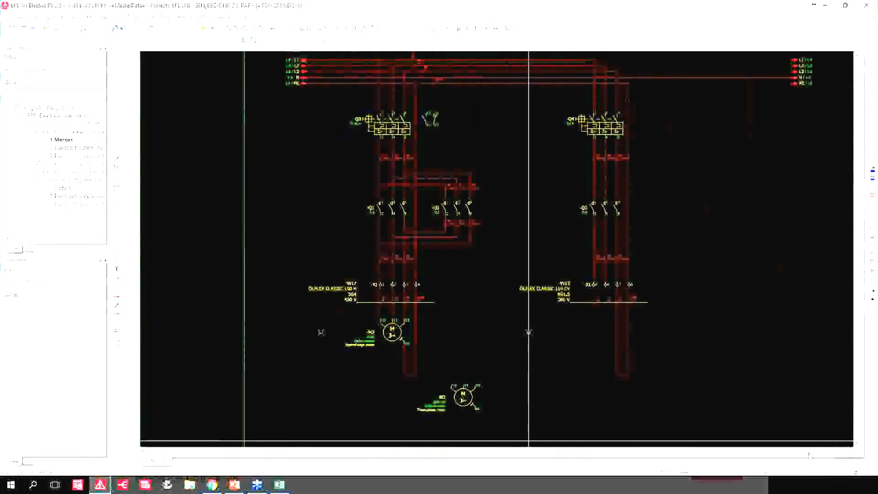
key(ctrl+z)
Check the properties of motor overload switch -Q4 and close them without changes.
click(599, 132)
double_click(598, 128)
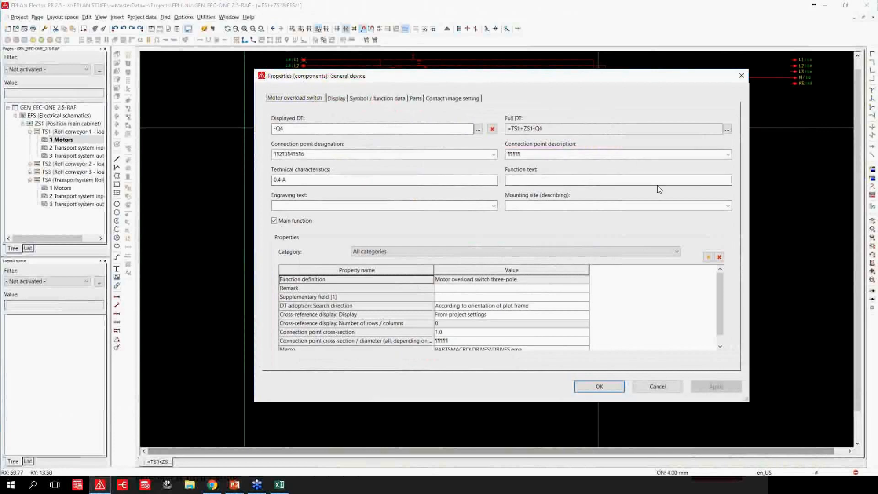
click(650, 387)
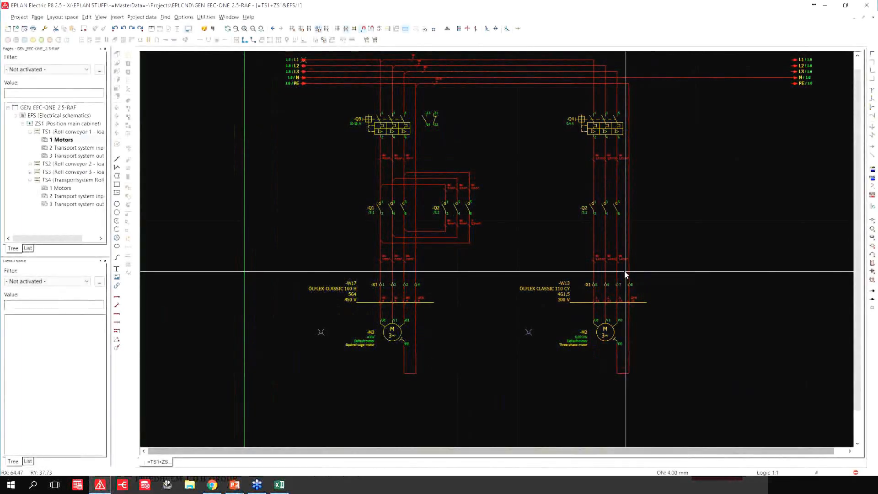
Return to Excel, close the macro selection and view the FLUID, PLC and SCRIPTE typical sheets.
click(279, 486)
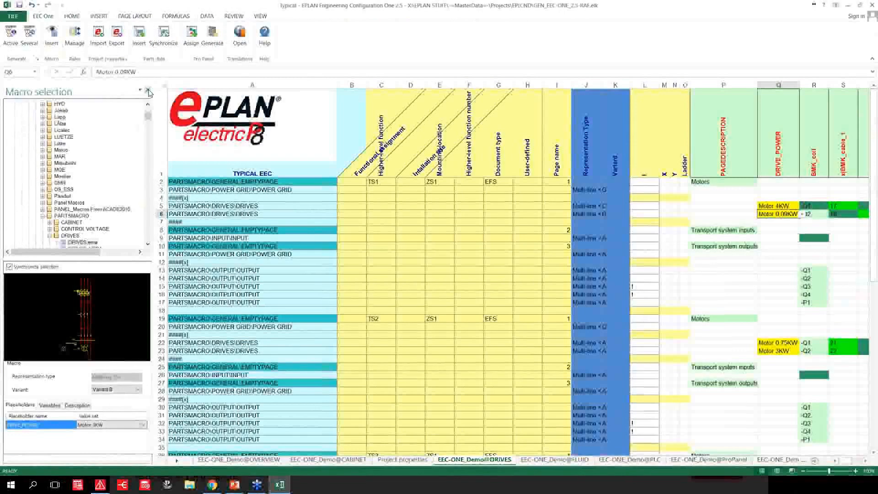
click(148, 89)
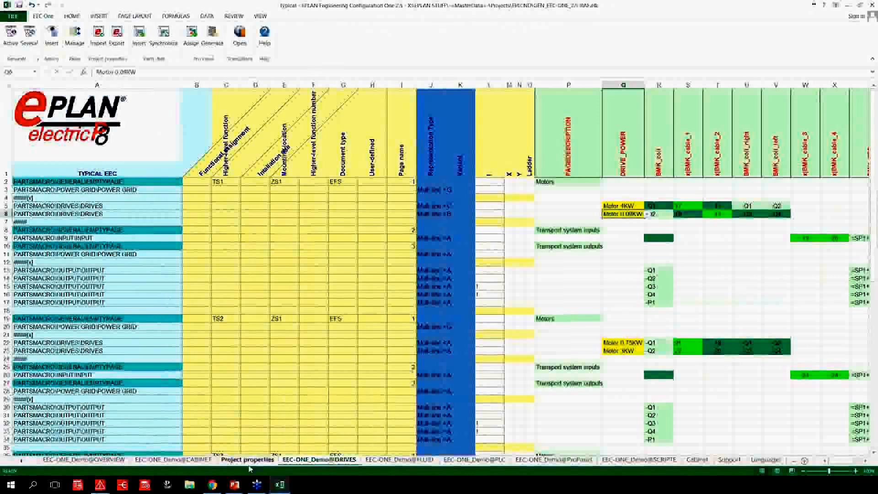
click(394, 460)
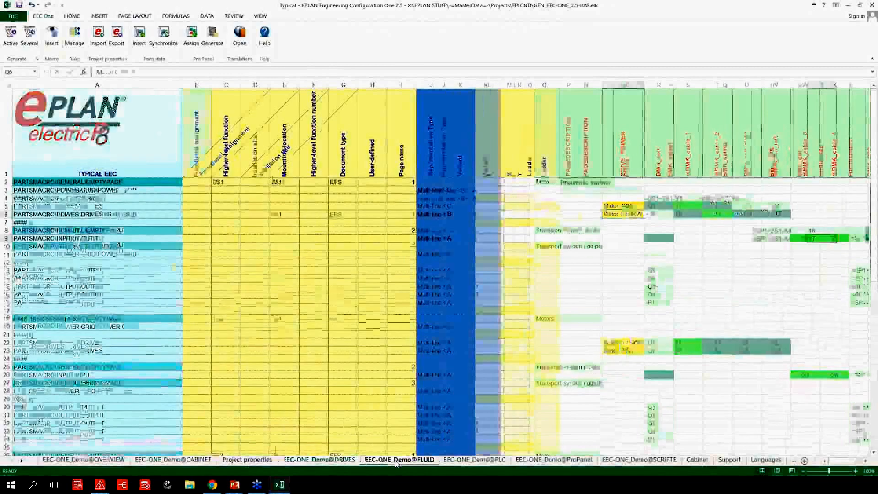
click(479, 461)
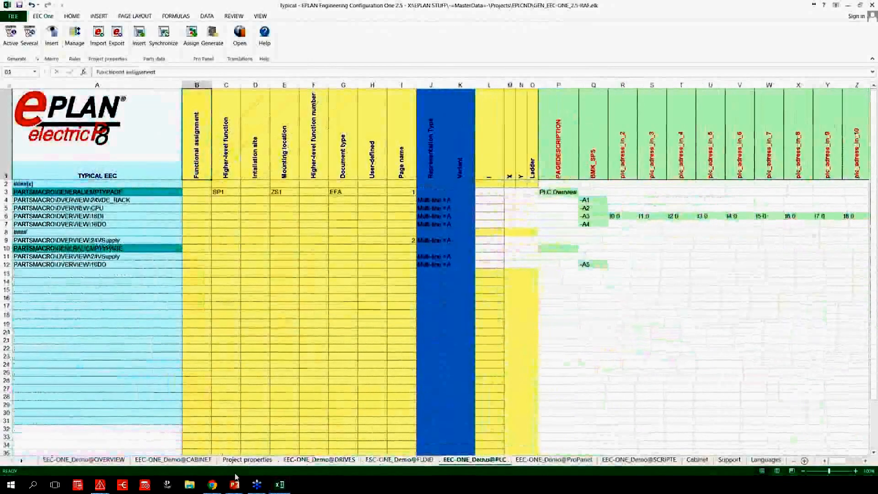
click(647, 461)
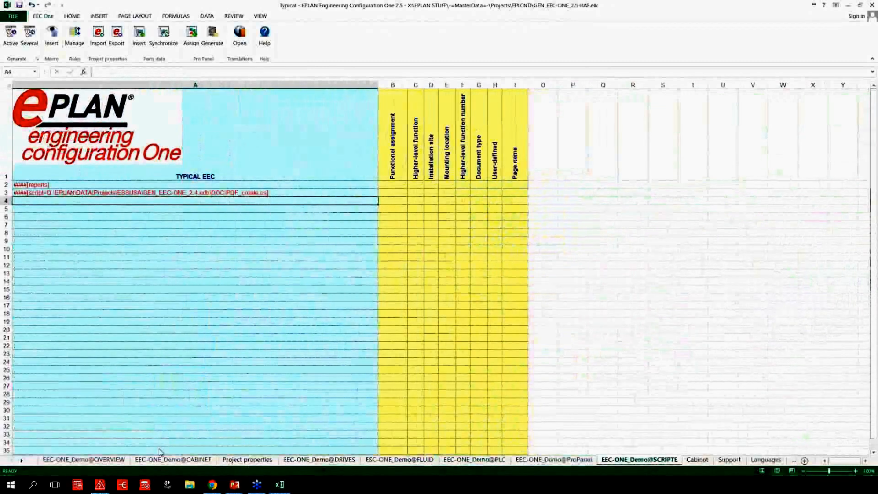
Try to generate the OVERVIEW, CABINET, DRIVES, FLUID, PLC and SCRIPTE typicals together from the OVERVIEW sheet.
click(89, 461)
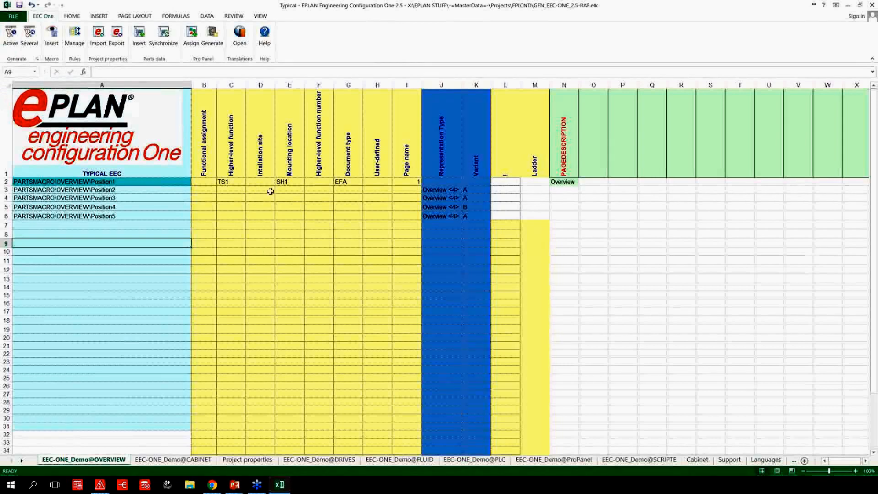
click(31, 34)
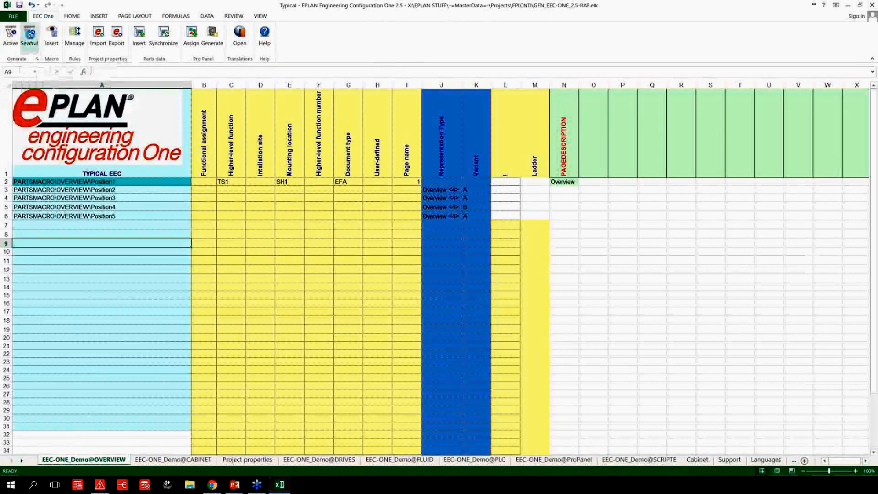
click(335, 187)
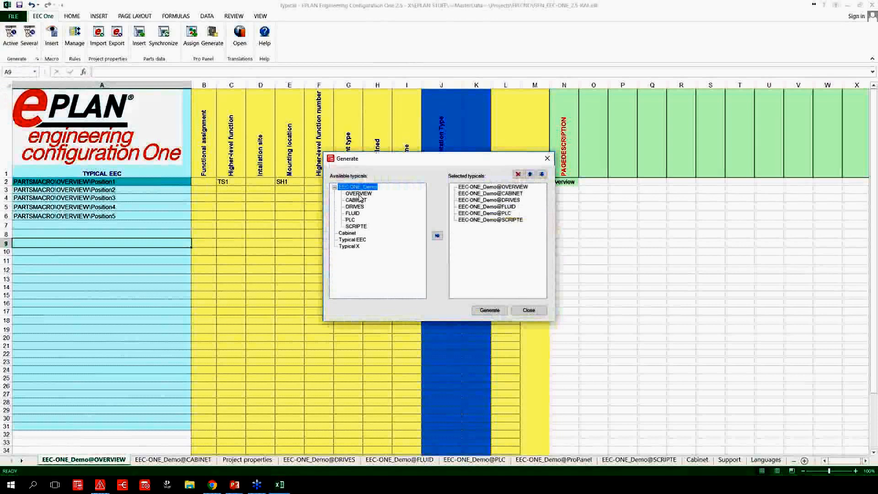
click(359, 195)
click(360, 202)
click(359, 207)
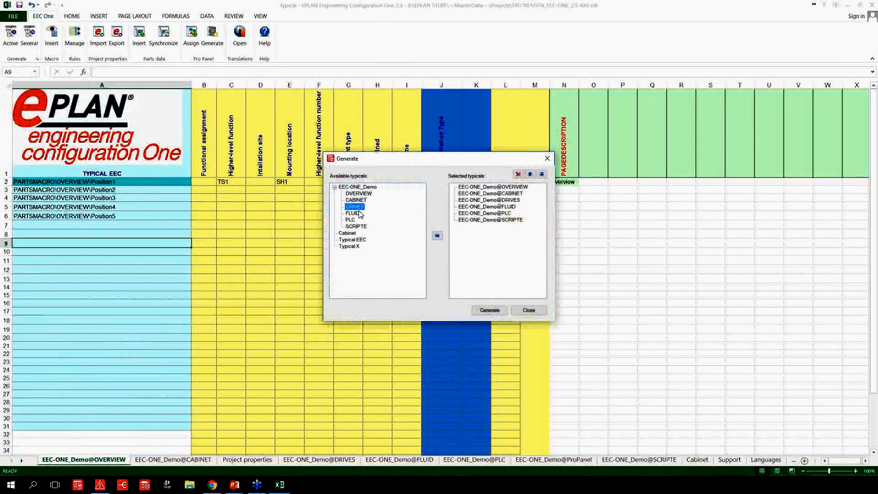
click(358, 215)
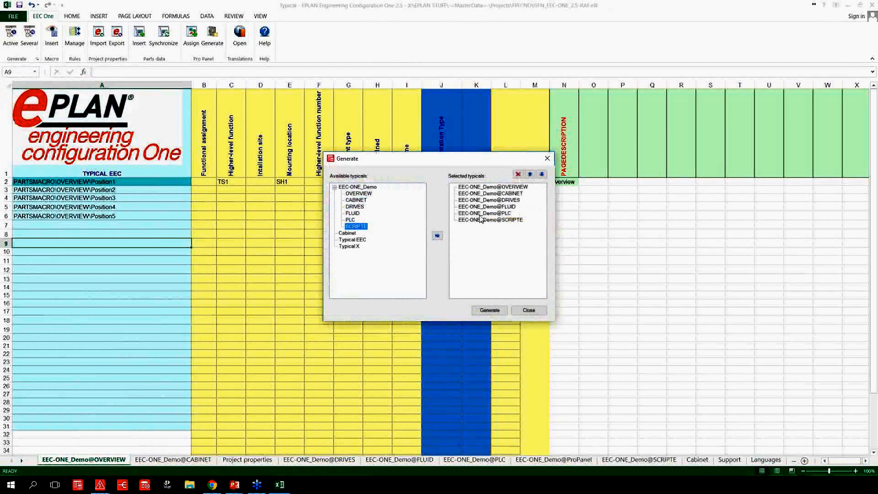
click(516, 221)
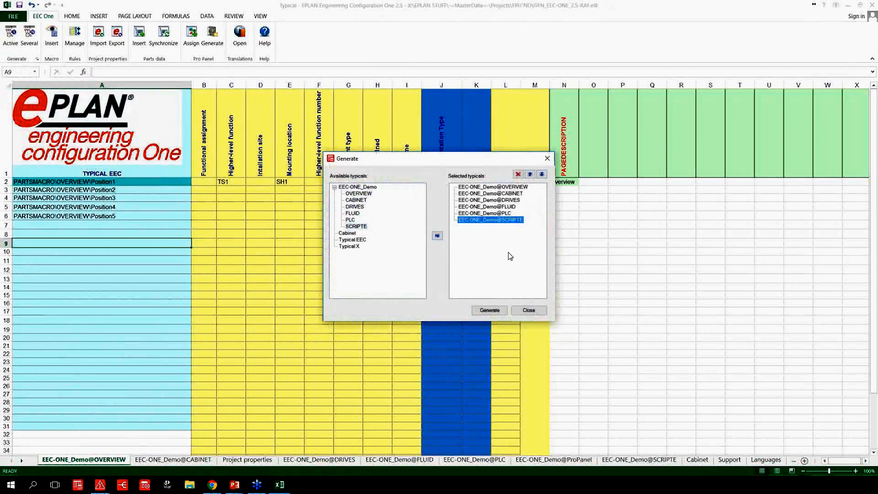
click(490, 311)
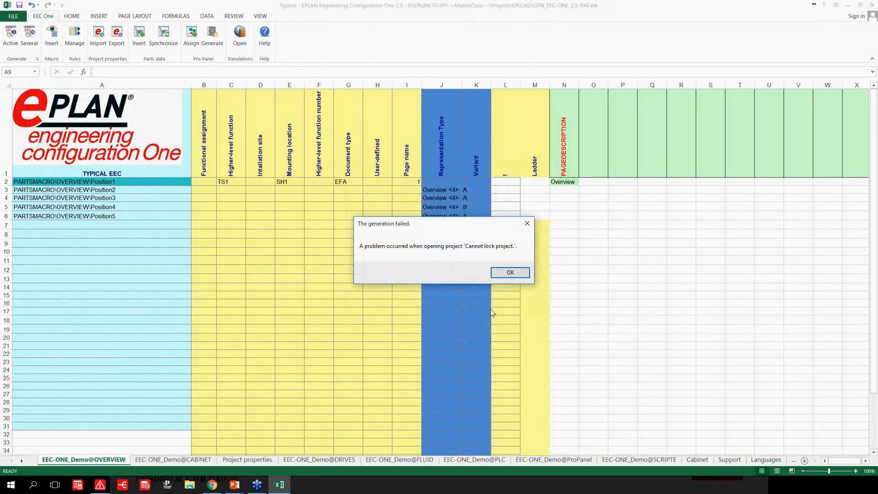
click(512, 273)
Close the open schematic page in EPLAN Electric P8, return to Excel and generate the several selected typicals.
click(100, 484)
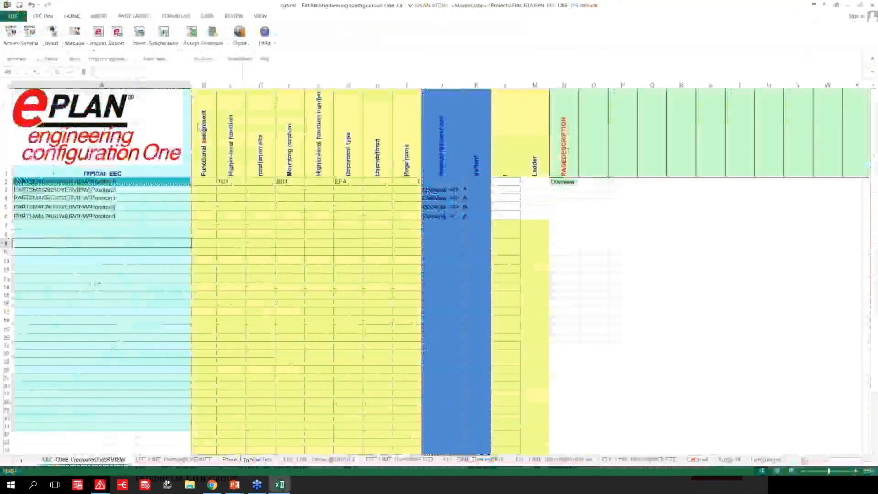
click(30, 33)
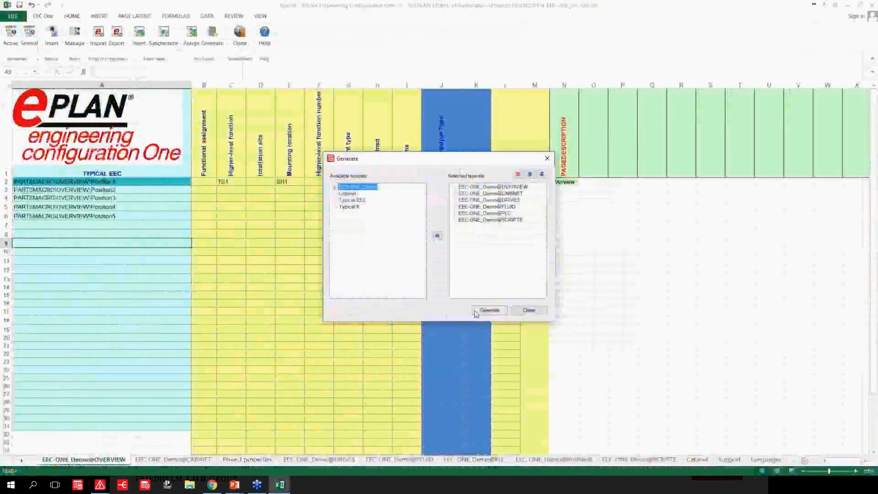
click(477, 312)
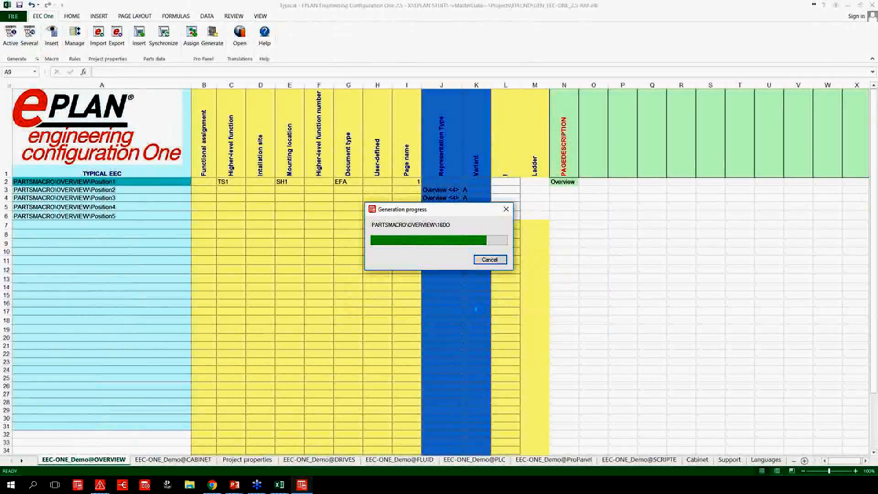
Switch to EPLAN Electric P8, collapse the cable diagrams and open the Project description page under EAA (Title page).
click(97, 487)
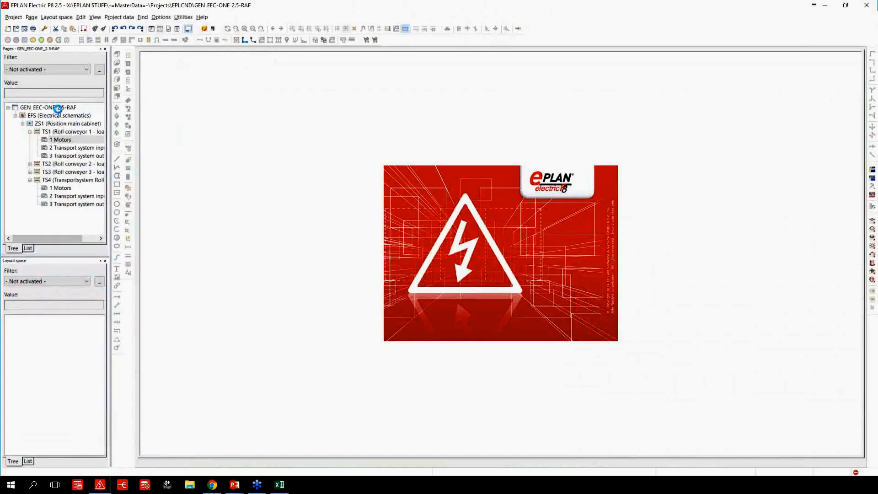
click(58, 109)
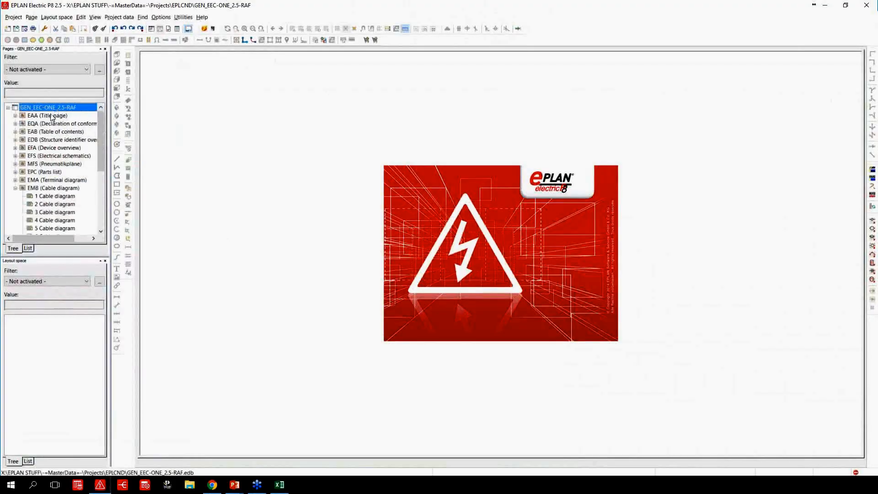
click(15, 188)
click(27, 116)
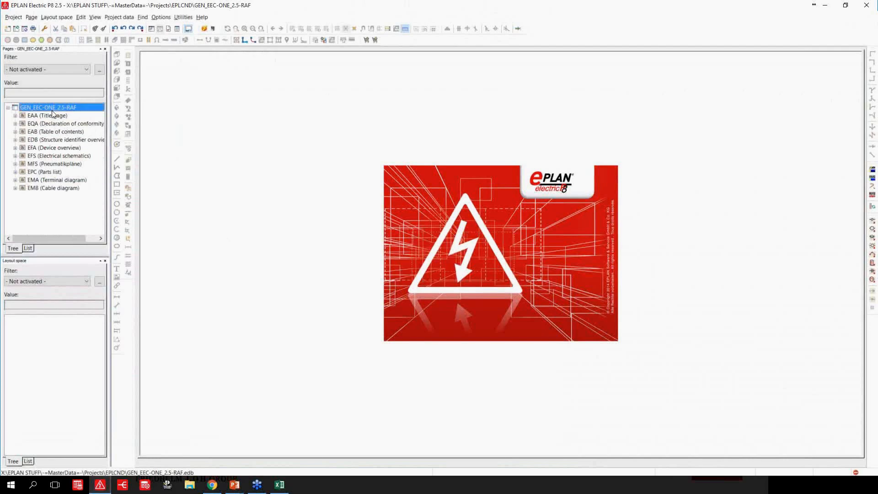
double_click(54, 116)
click(54, 124)
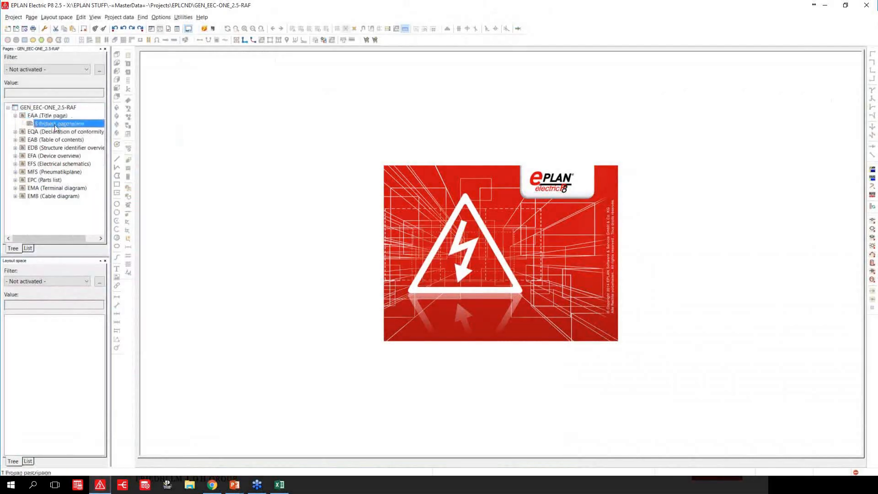
double_click(55, 124)
View the Declaration of conformity page and the first page of the structure identifier overview.
double_click(76, 131)
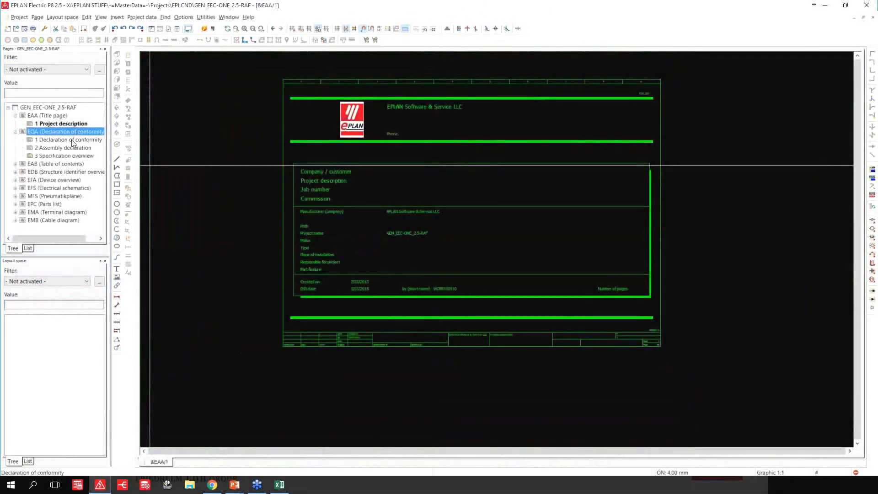
double_click(72, 140)
double_click(50, 172)
click(62, 180)
double_click(62, 180)
scroll(293, 95, up, 4)
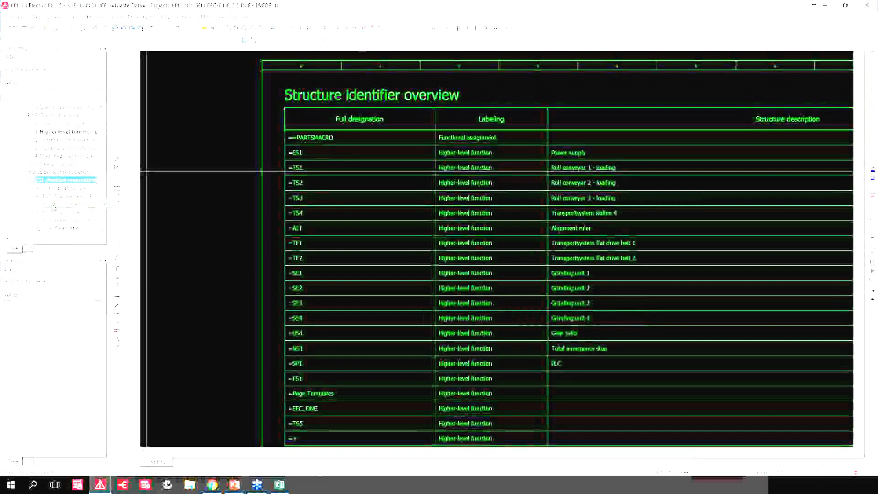
Page through the generated documentation and review the motor circuits and the power supply schematic.
key(Page_Down)
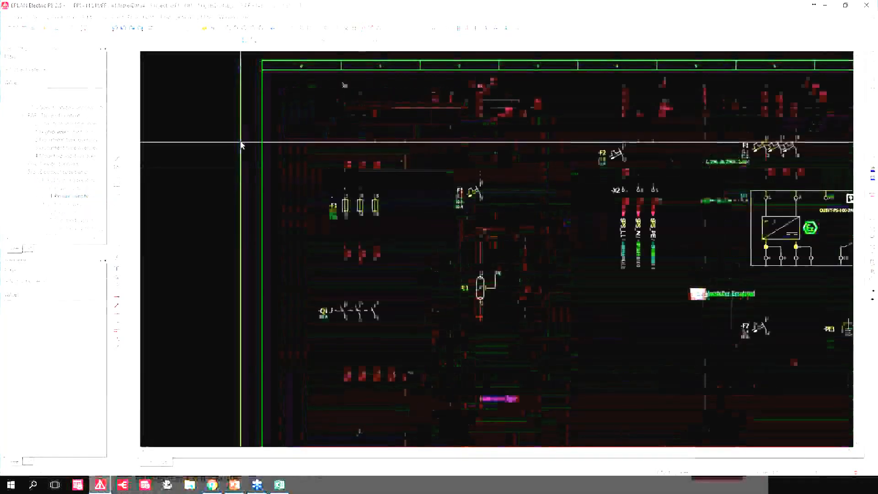
scroll(242, 144, down, 5)
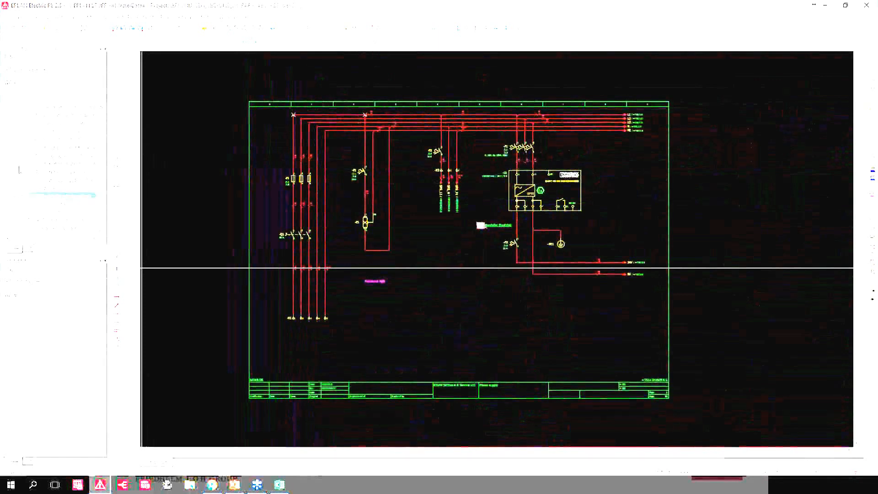
scroll(15, 151, down, 1)
scroll(16, 131, down, 2)
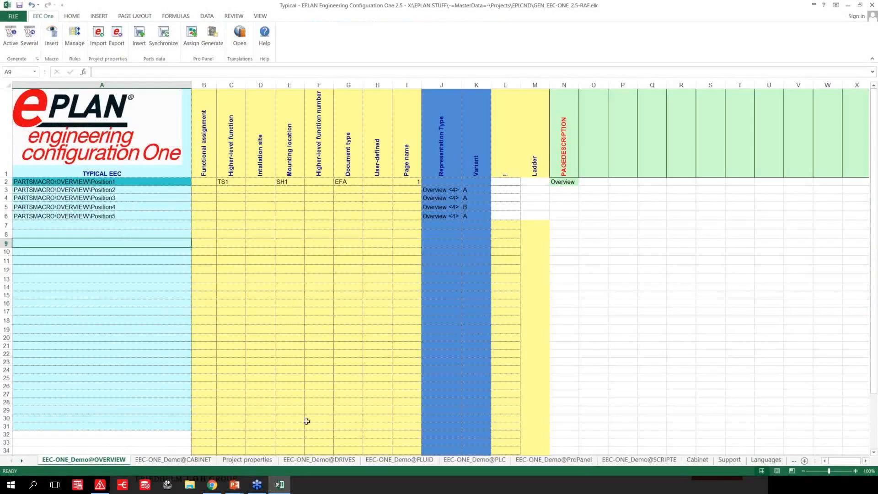
Return to Excel, open the configuration form from the DRIVES sheet and enable the second grinding unit in its overview.
click(347, 460)
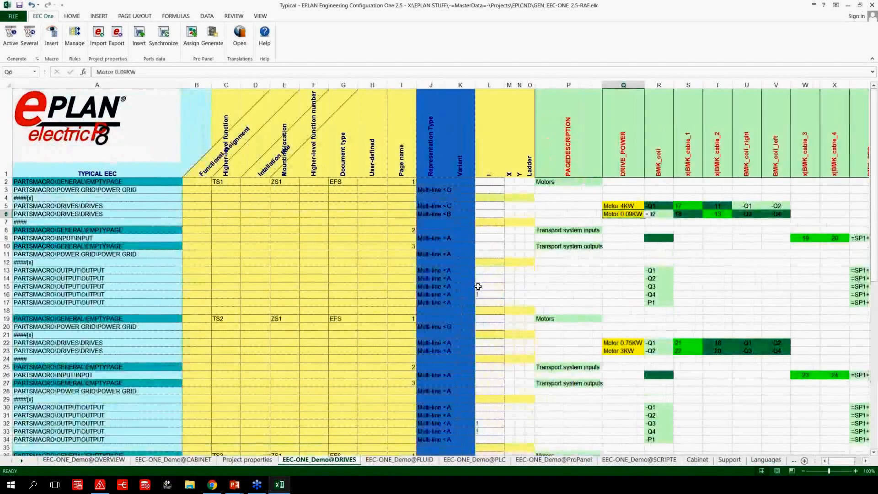
click(130, 127)
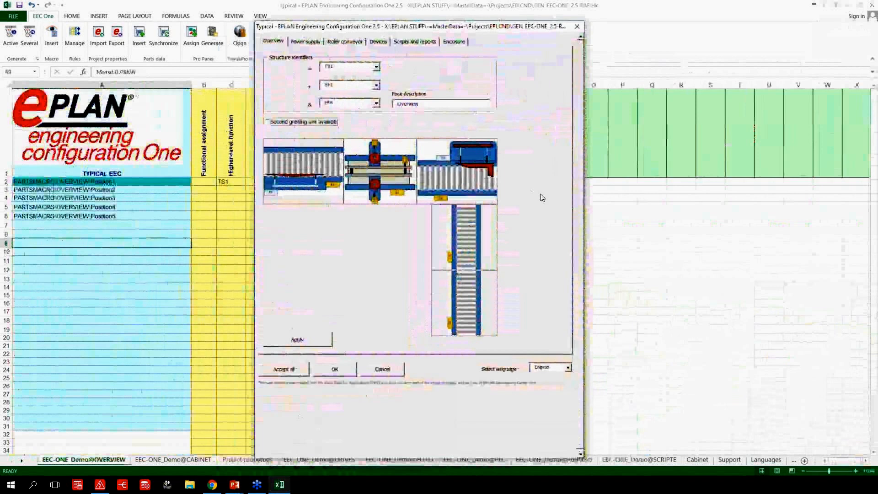
click(267, 124)
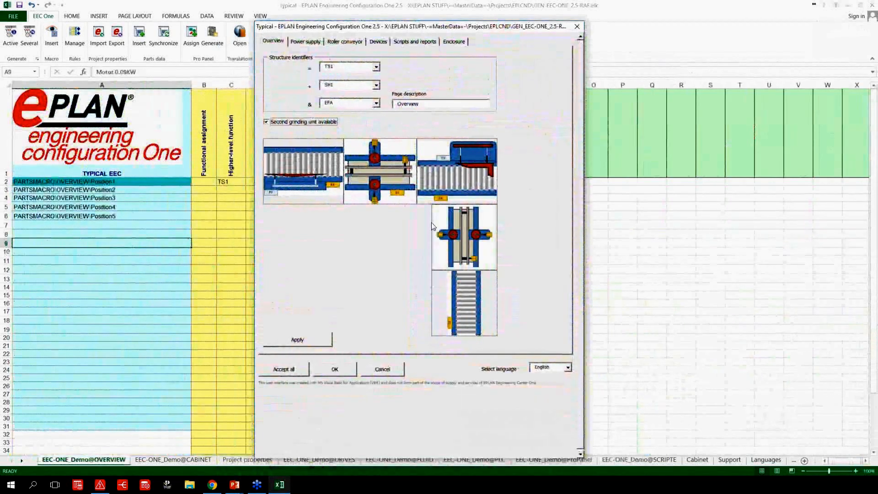
Try the one-light and two-light power supply options, with the form moved aside, and reselect a light without power socket.
click(302, 42)
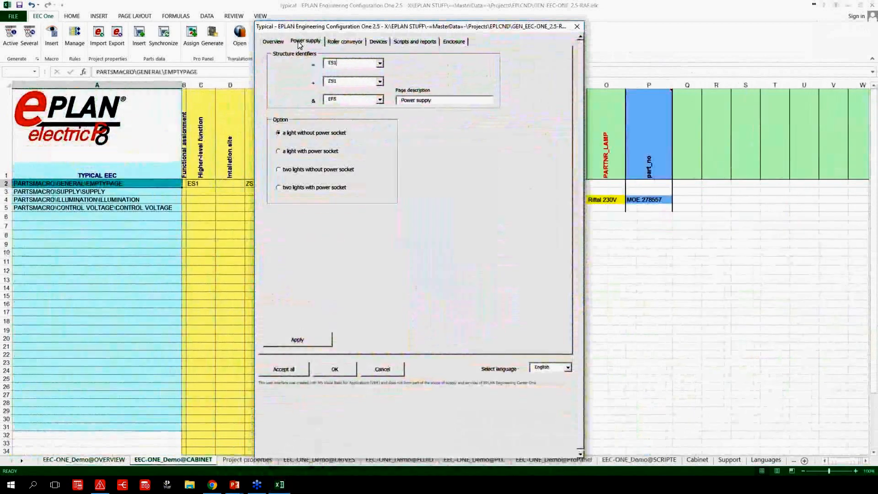
click(280, 153)
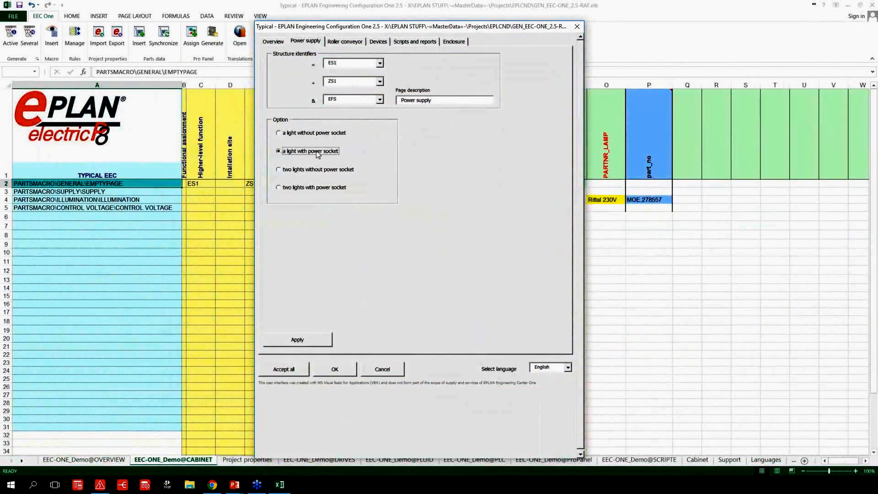
click(279, 171)
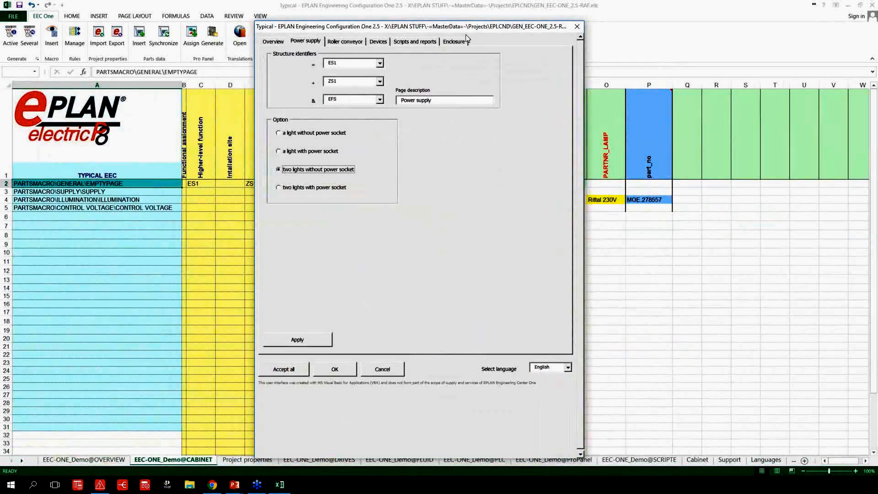
drag(366, 27, 608, 14)
click(521, 139)
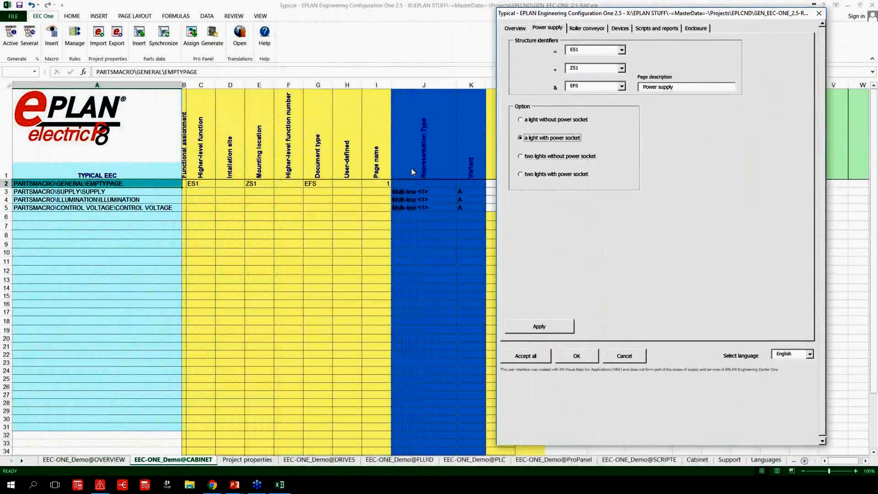
click(523, 120)
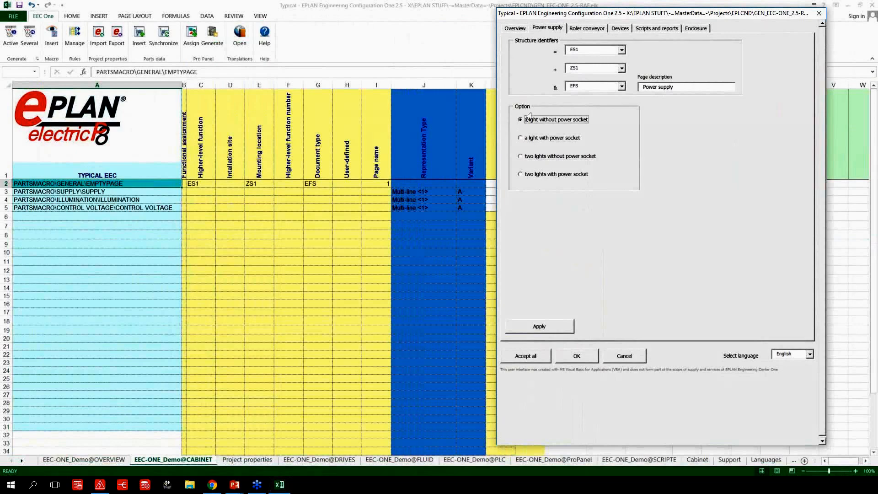
Set roller conveyor 1's large motor 1 to Motor 3KW with reverse motion, and apply the changes to the DRIVES typical.
click(579, 28)
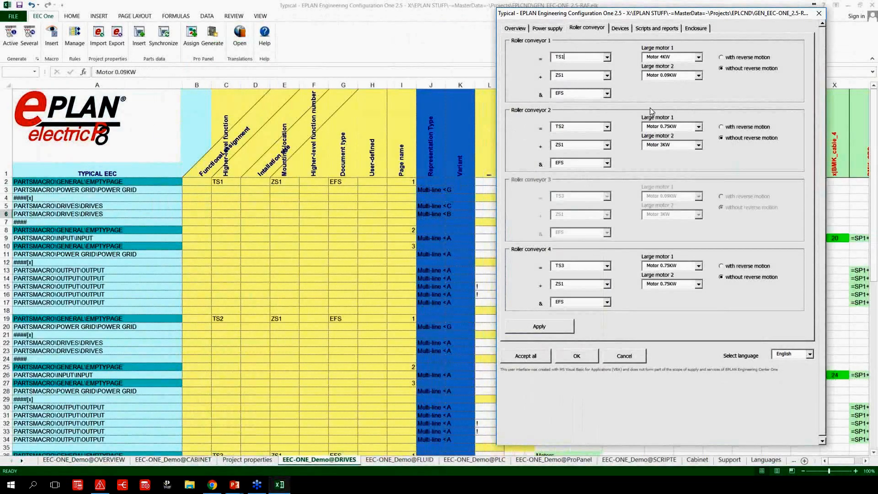
click(699, 58)
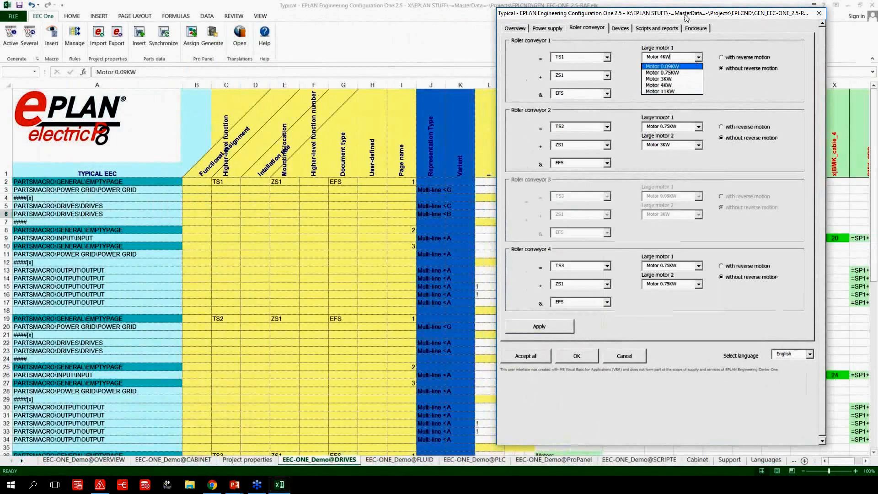
drag(687, 9, 329, 3)
click(342, 50)
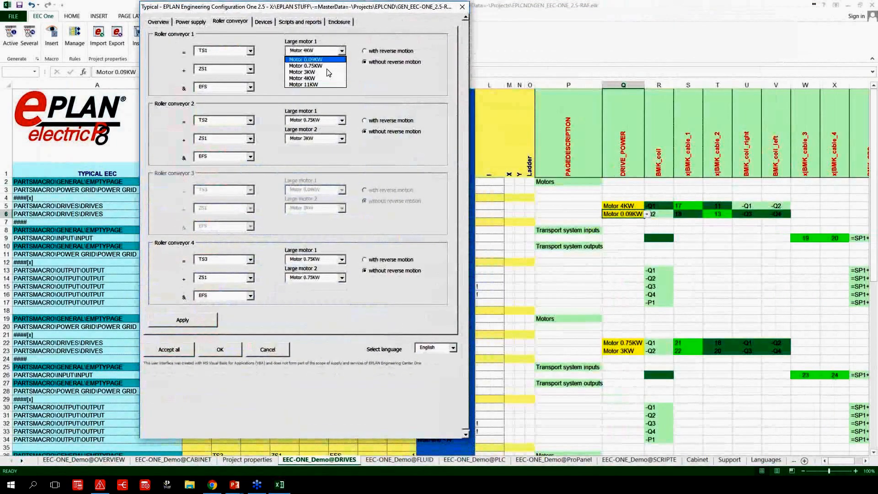
click(326, 71)
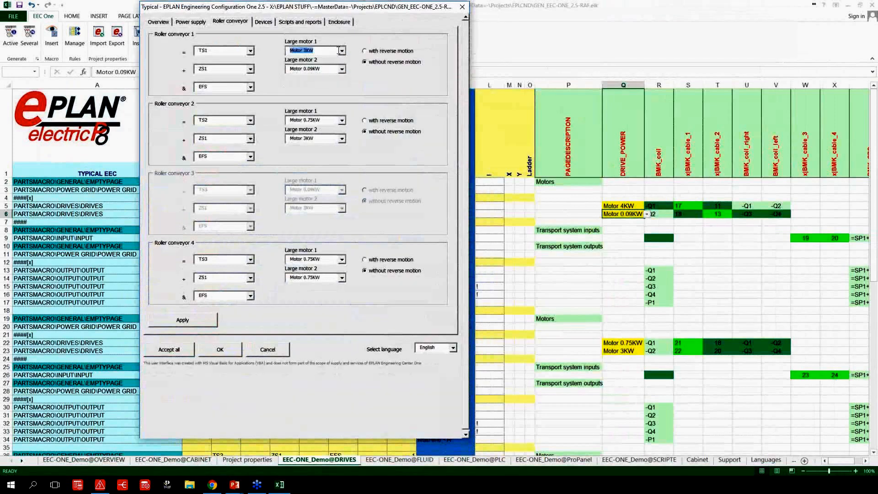
click(207, 321)
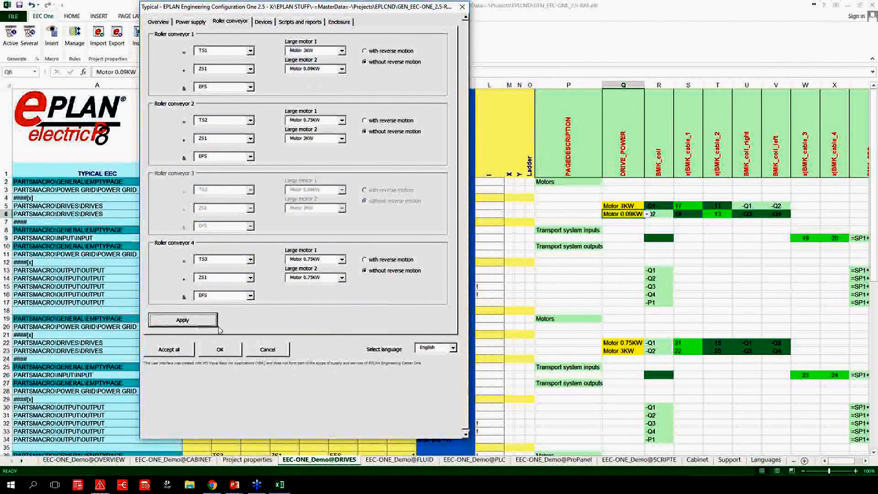
click(391, 54)
click(206, 323)
Move the form aside and view its settings for devices, scripts and reports, and the enclosure.
drag(390, 9, 679, 19)
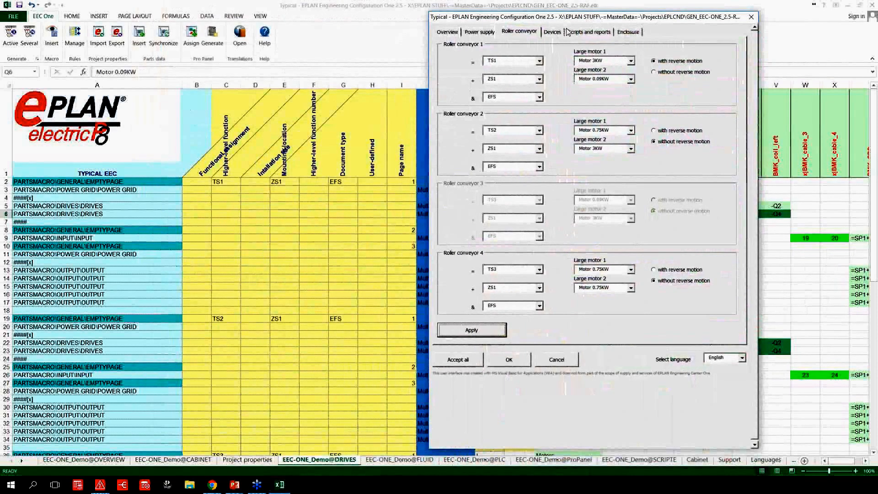
click(552, 32)
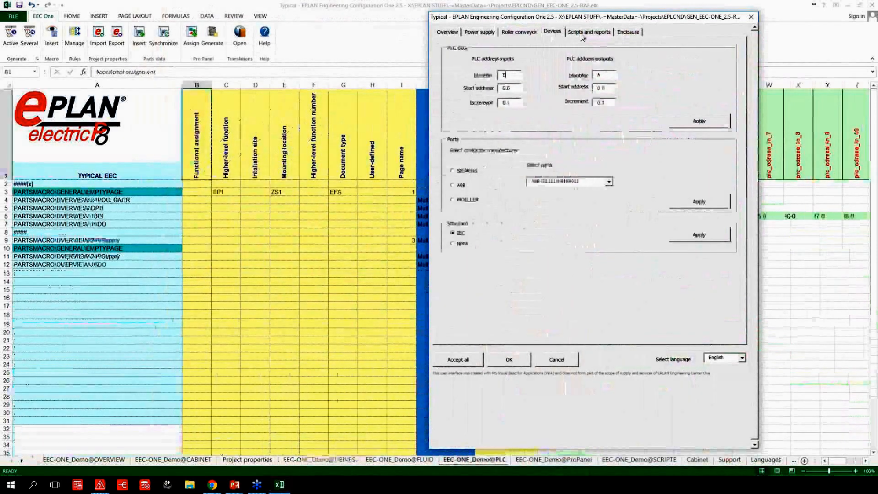
click(589, 32)
click(629, 33)
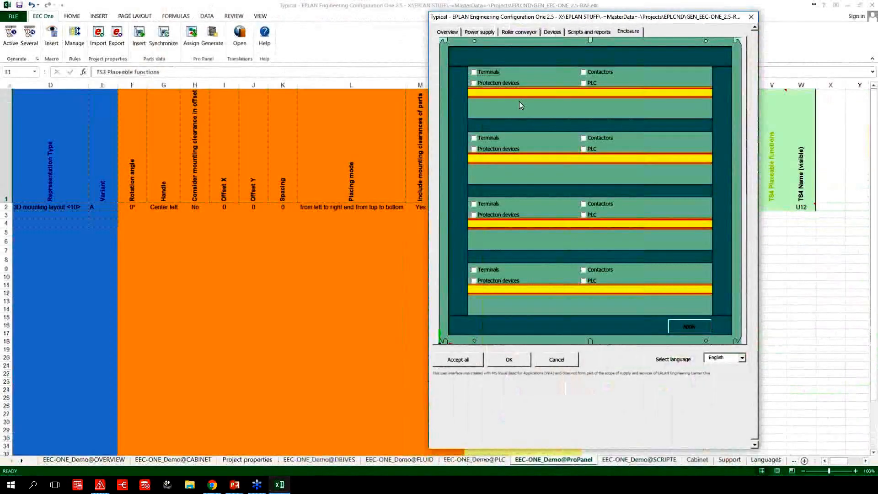
Close the configuration form, return to Excel from Electric P8 and preview the PARTSMACRO\CABINET\Panel macro on the ProPanel sheet.
click(751, 18)
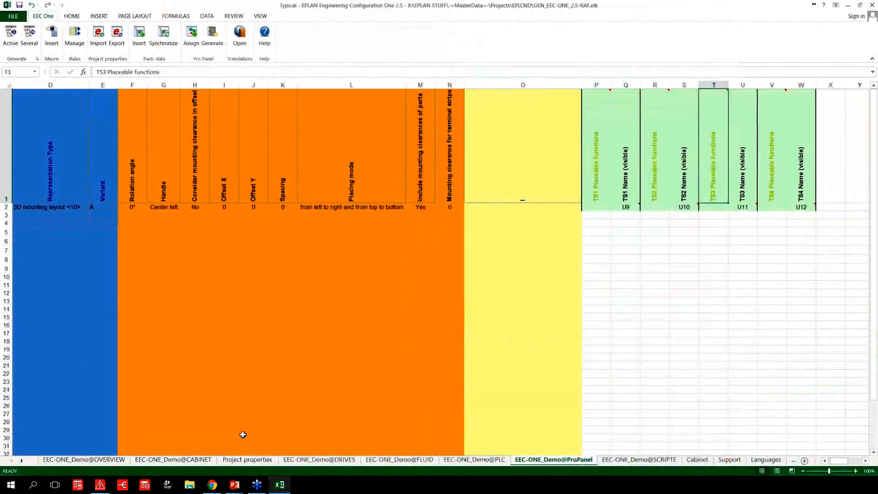
drag(837, 462, 832, 462)
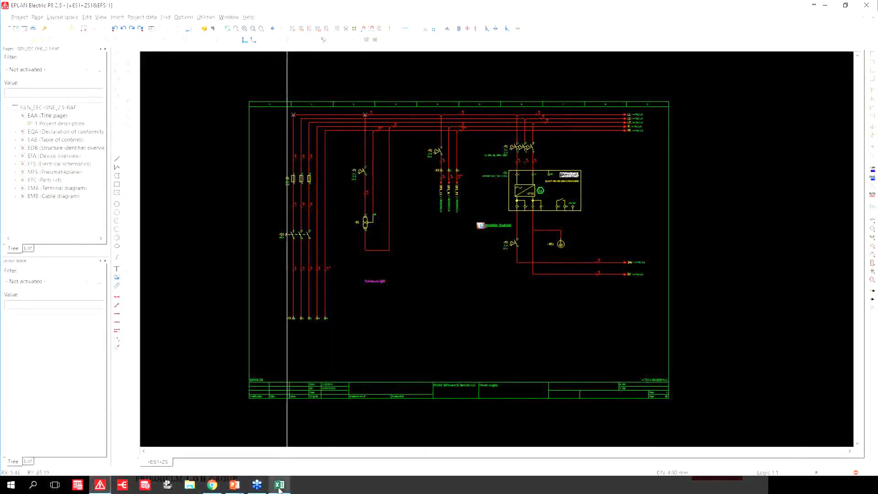
click(280, 487)
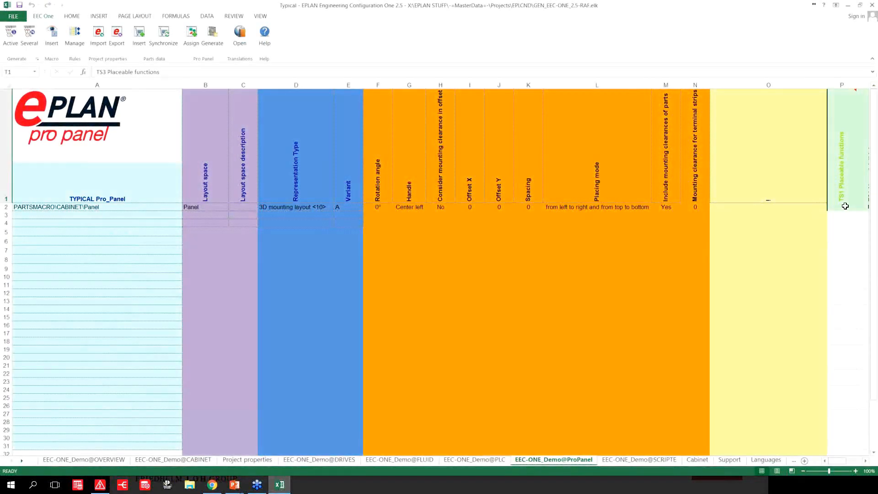
click(841, 207)
click(151, 206)
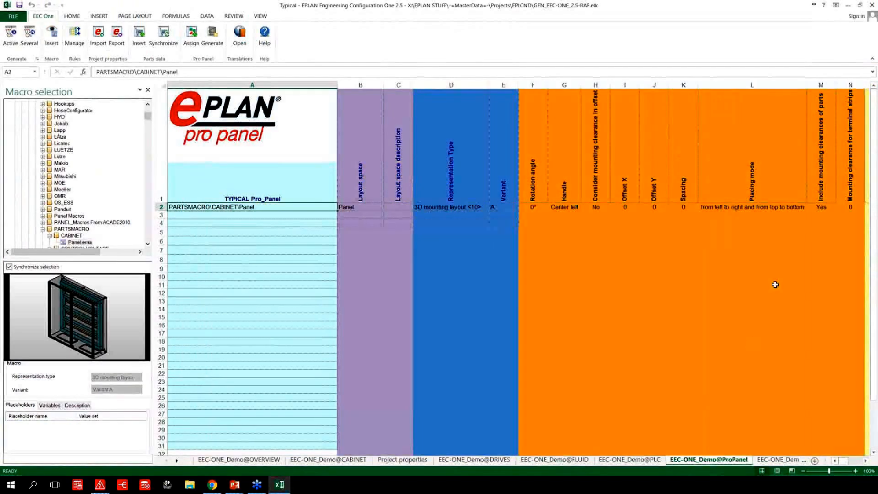
Examine the Panel macro's placement settings along row 2, through the placeable functions and visible names of TS1 to TS4.
click(834, 208)
key(Right)
key(Right)
key(Right)
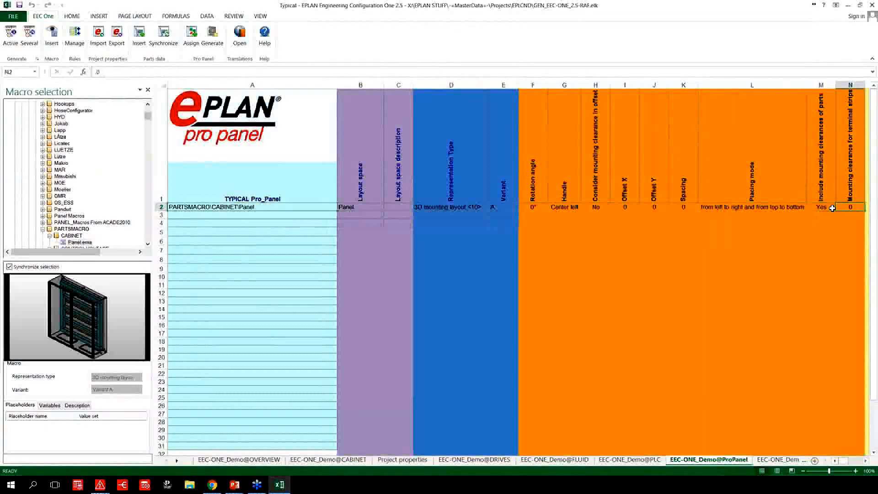
key(Right)
key(Right)
key(Right)
key(Right)
key(Right)
key(Right)
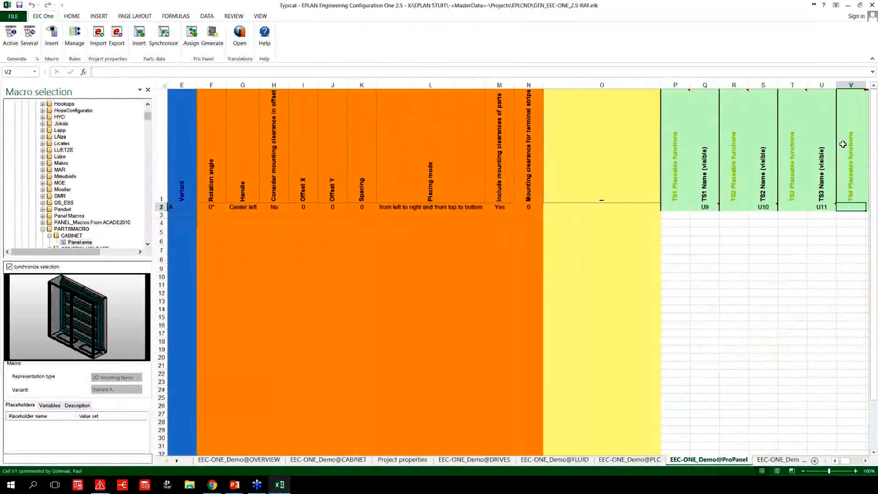
key(Right)
key(Right)
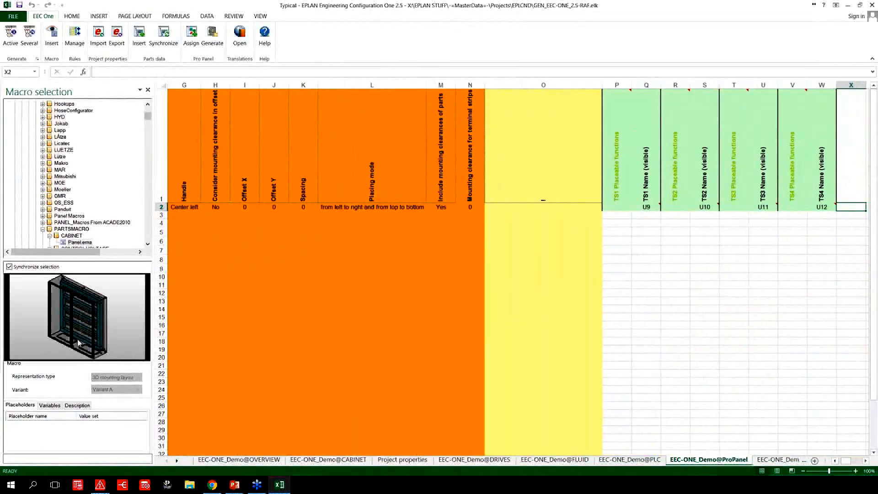
Assign all Protection device function definitions under Electrical engineering to the panel's TS1 placeable functions.
click(621, 209)
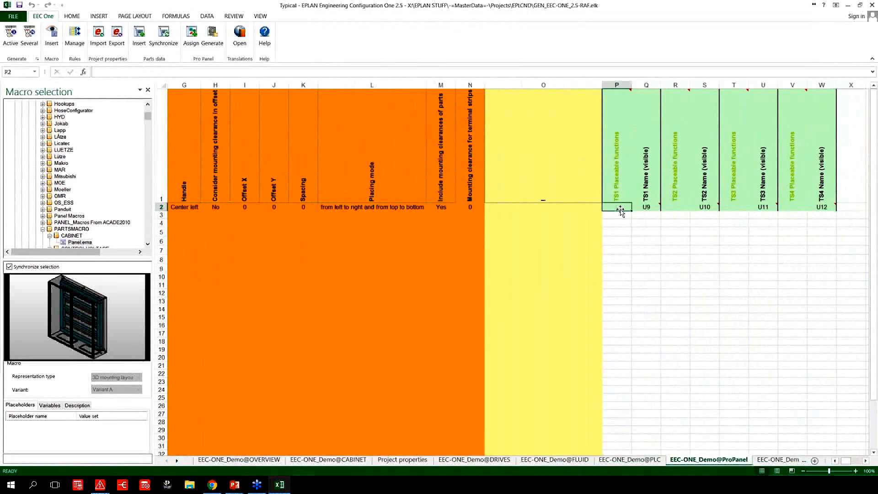
click(191, 40)
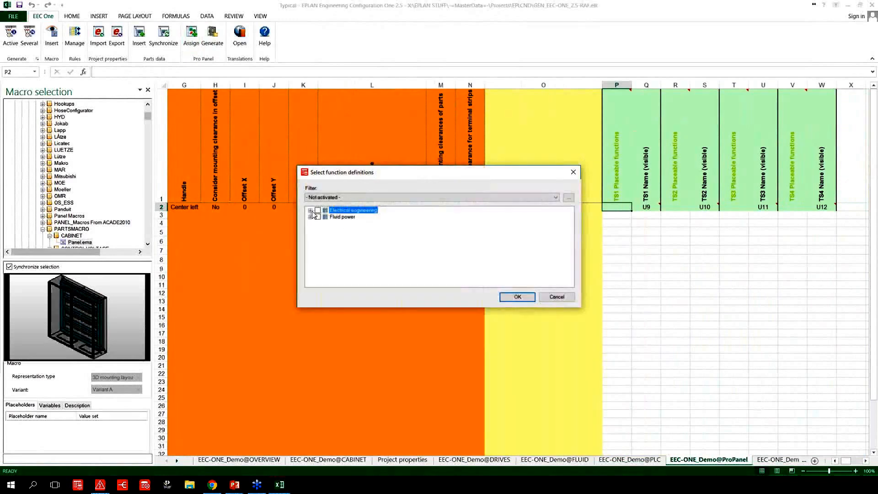
click(311, 211)
click(327, 243)
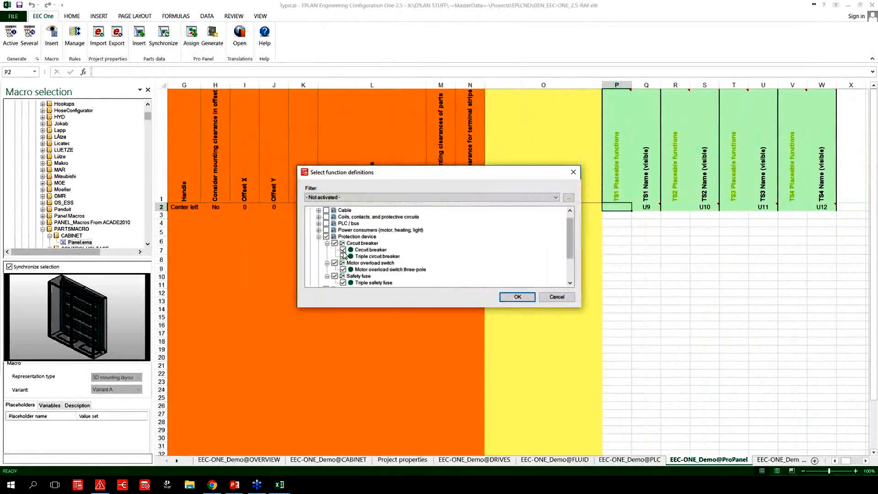
click(519, 299)
Assign the Coil function definitions, including Coil for power contactor, to the panel's TS2 placeable functions.
click(672, 207)
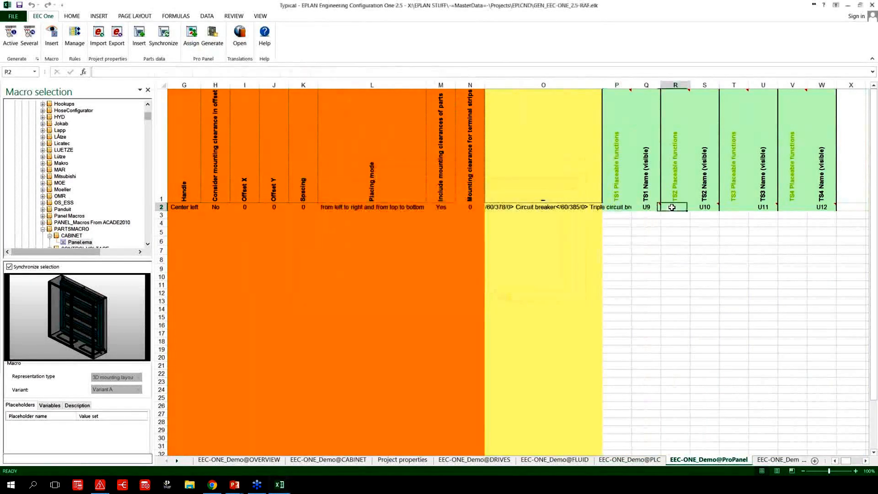
click(192, 37)
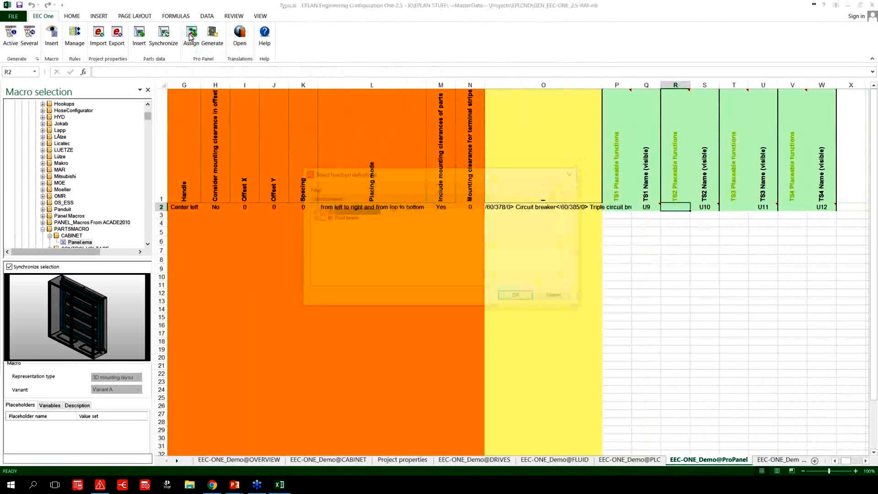
click(310, 211)
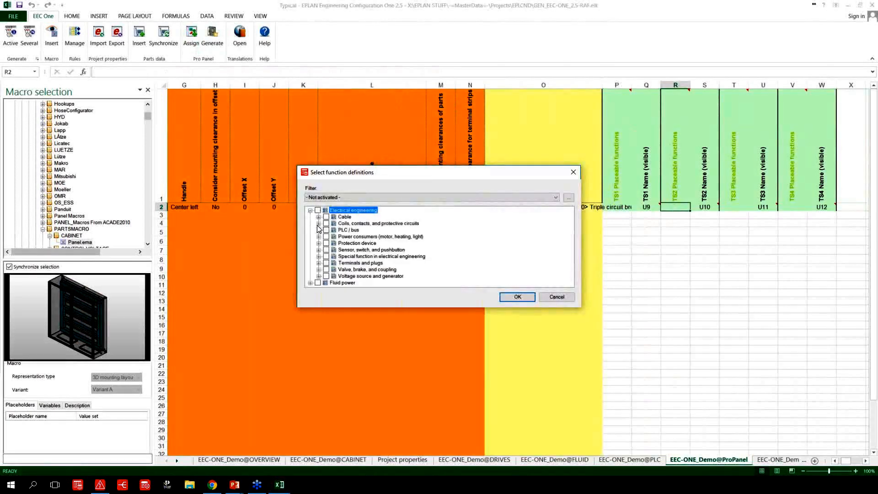
click(319, 224)
click(335, 230)
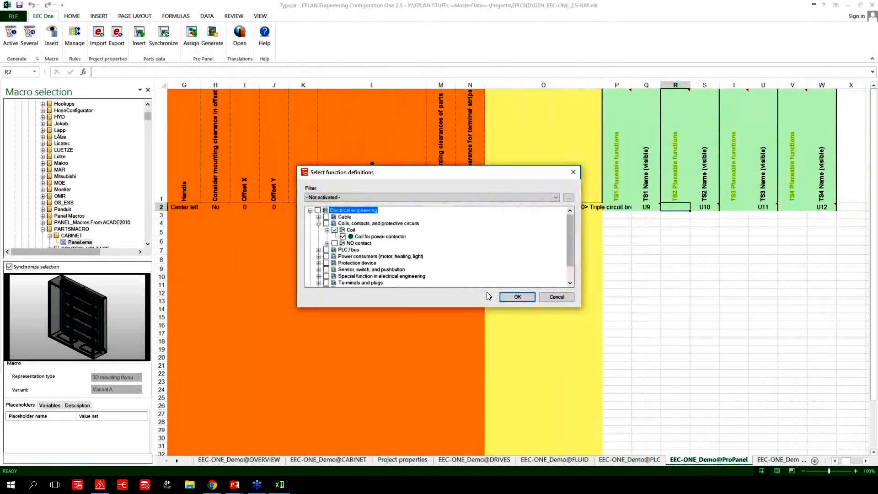
click(517, 297)
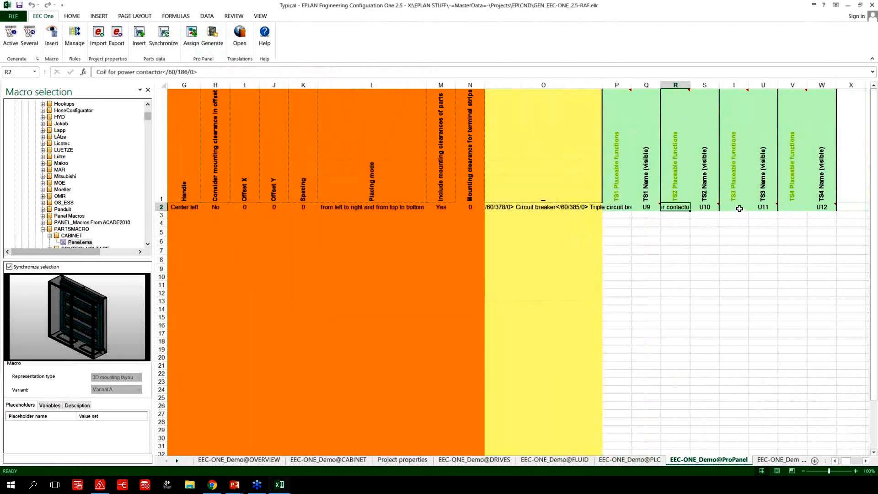
Assign all Terminal function definitions under Terminals and plugs to the panel's TS3 placeable functions.
click(740, 207)
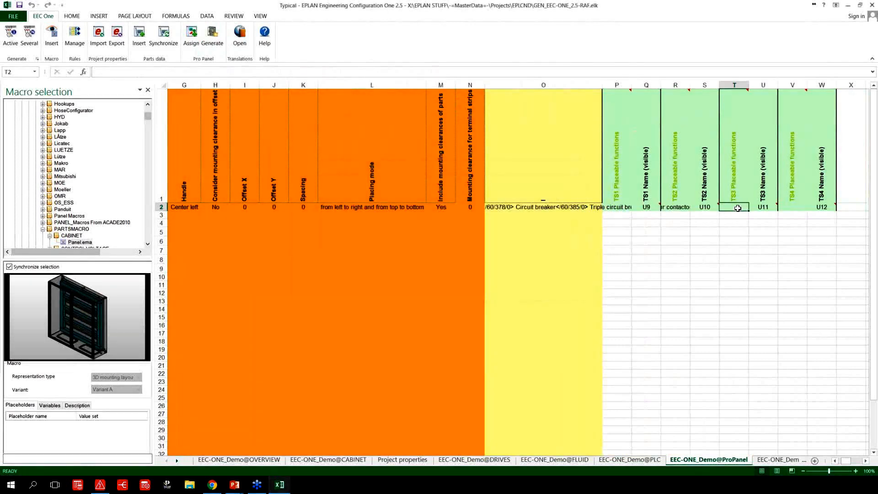
click(188, 39)
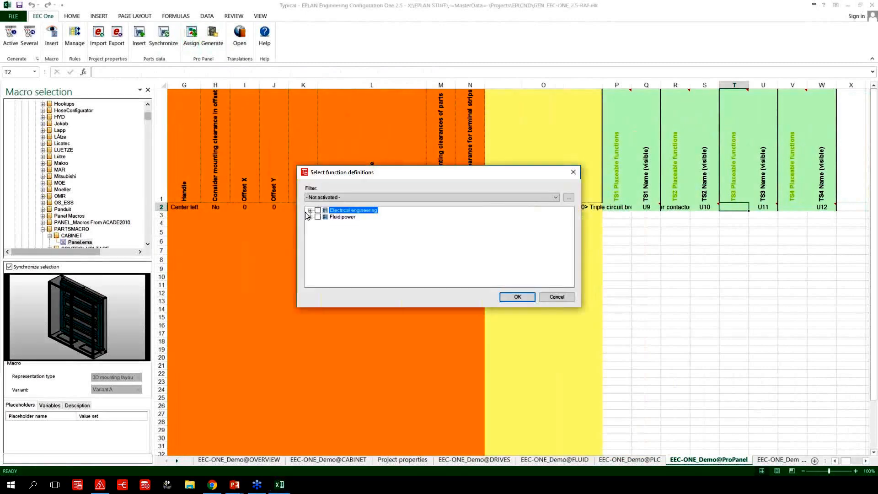
click(310, 211)
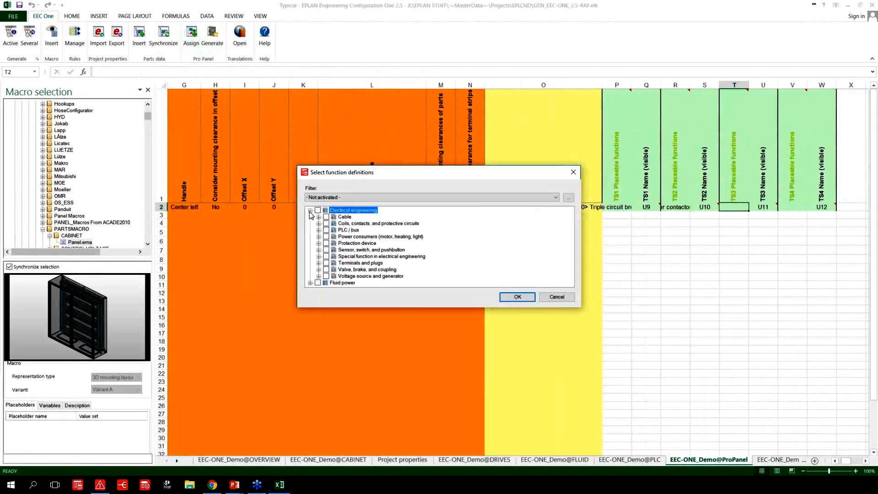
click(319, 264)
click(328, 269)
scroll(366, 274, down, 1)
click(336, 243)
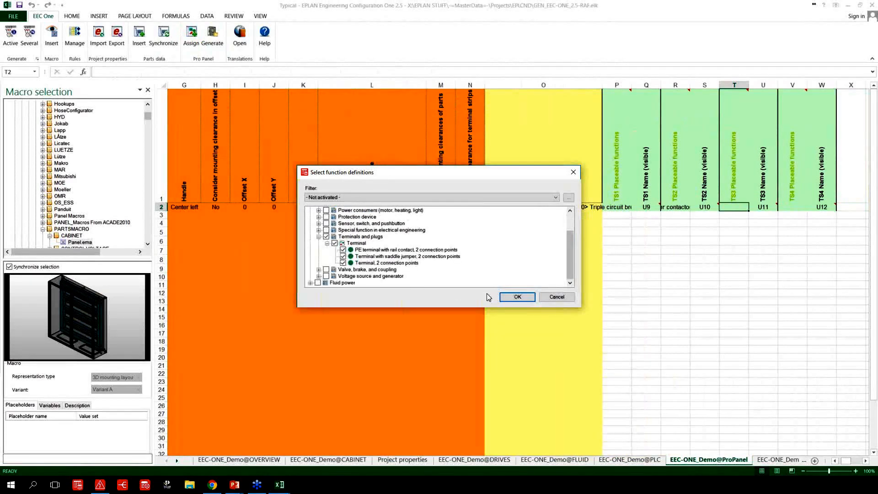
click(517, 297)
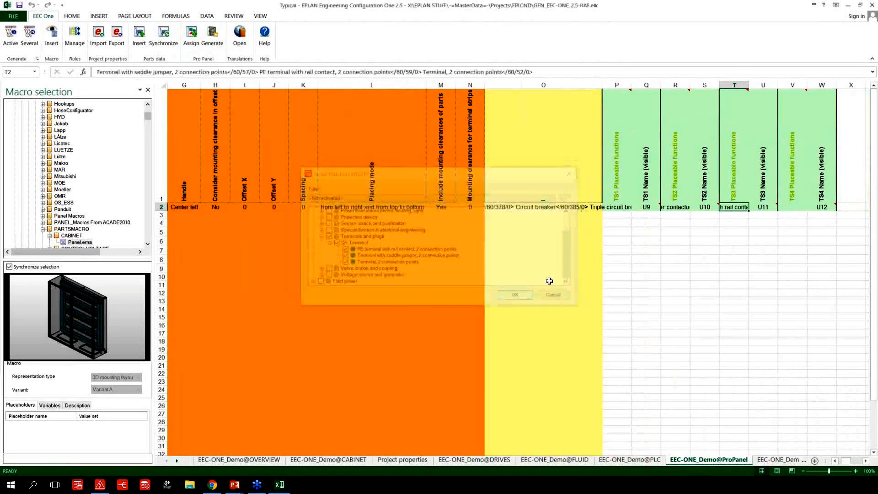
Leave the TS4 placeable functions empty, generate the 3D panel layout and apply the changes to the project.
click(791, 207)
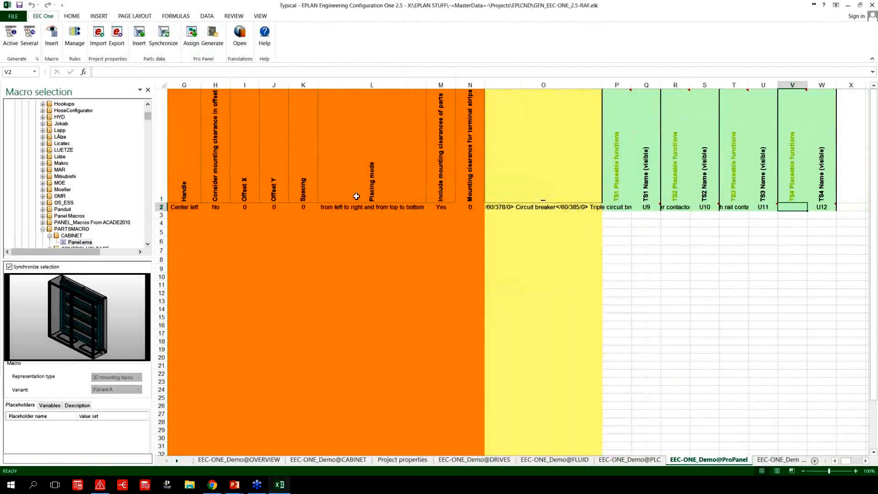
click(211, 41)
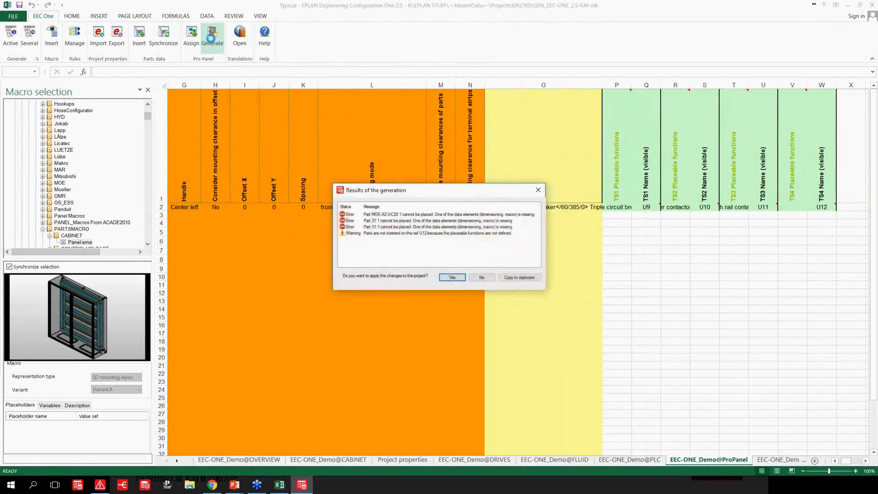
click(452, 277)
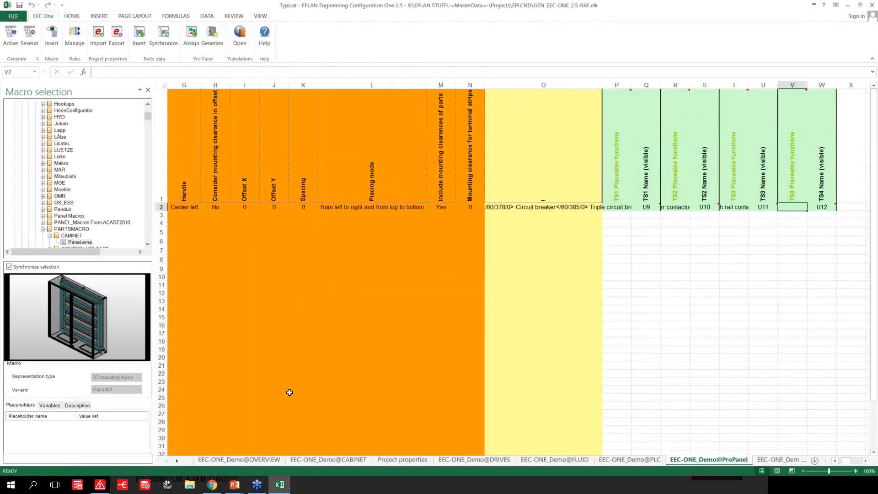
Switch to Electric P8, open the generated Panel layout space and set it to the front 3D viewpoint.
click(106, 486)
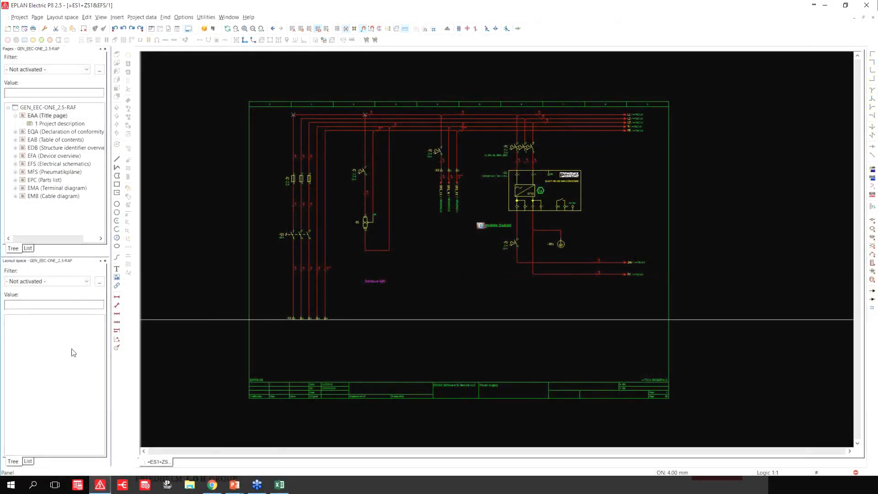
click(27, 320)
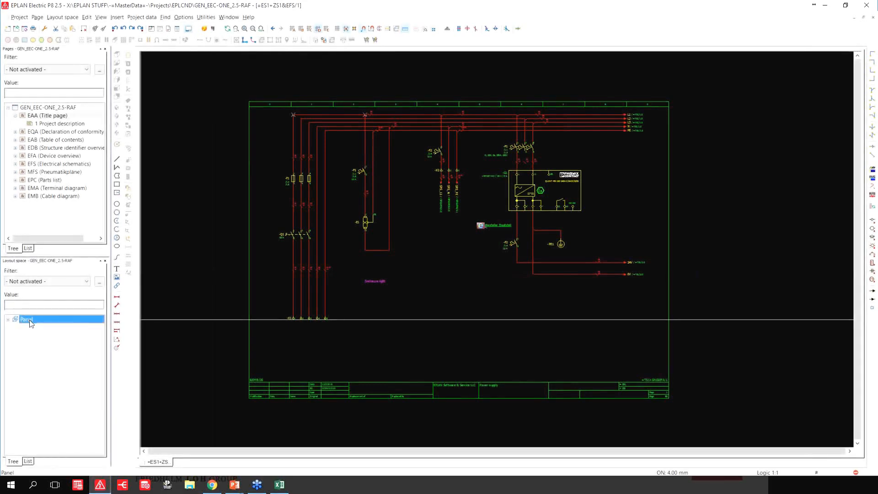
double_click(31, 322)
click(117, 89)
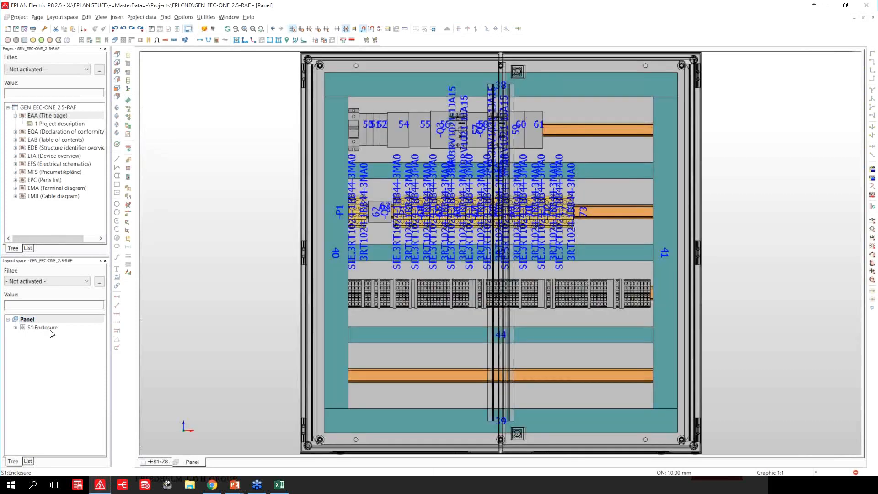
Show only the mounting panels of S1:Enclosure in the layout space.
right_click(51, 330)
mouse_move(130, 226)
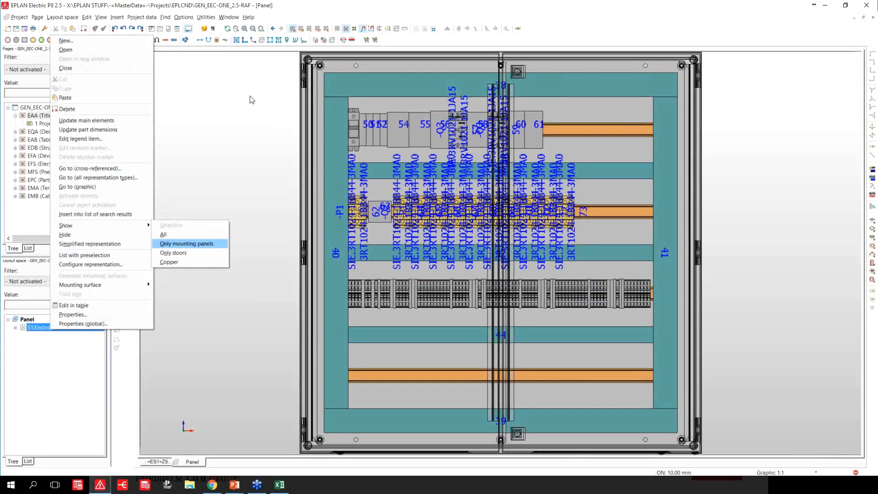
key(Return)
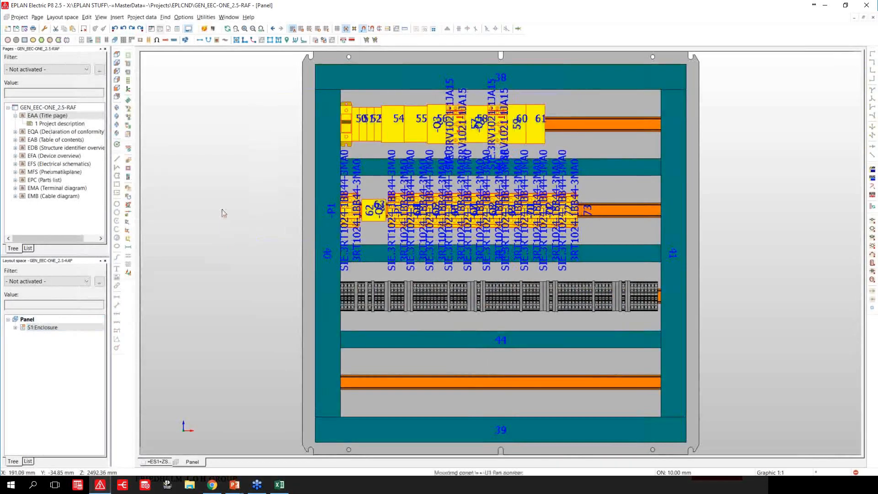
Set the property arrangement of the selected part placements to LI so they are labelled with their legend item.
right_click(224, 211)
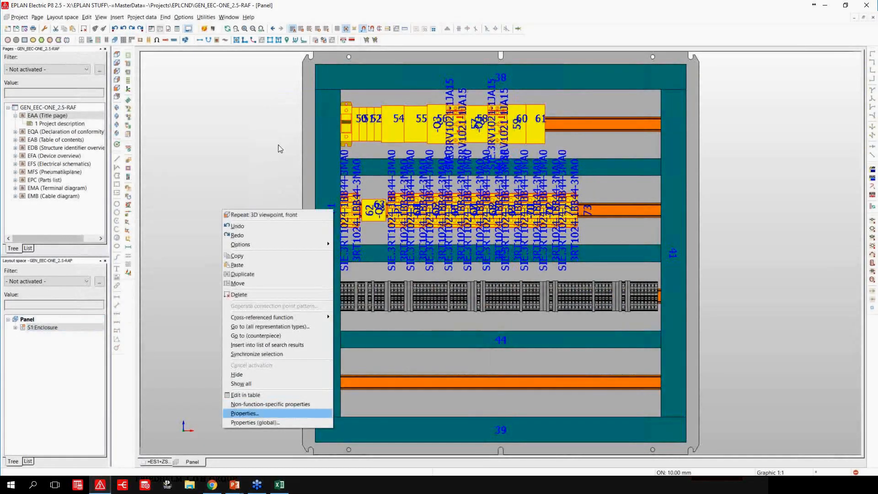
click(261, 414)
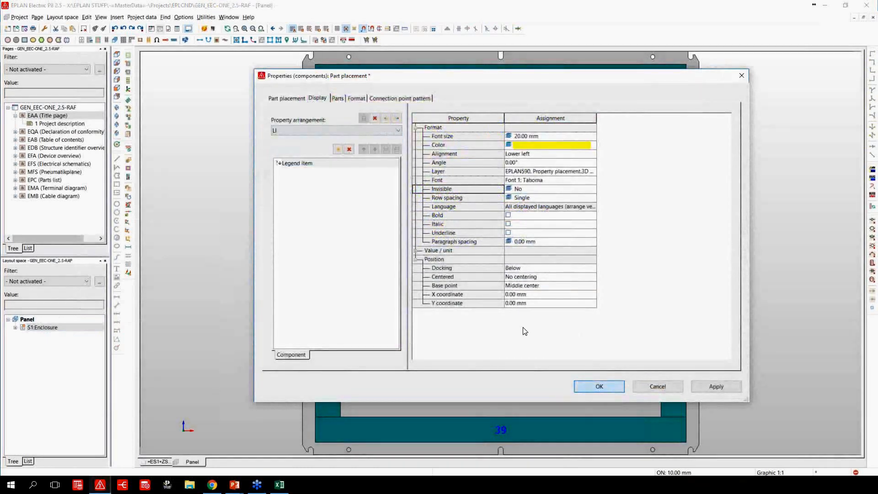
key(Return)
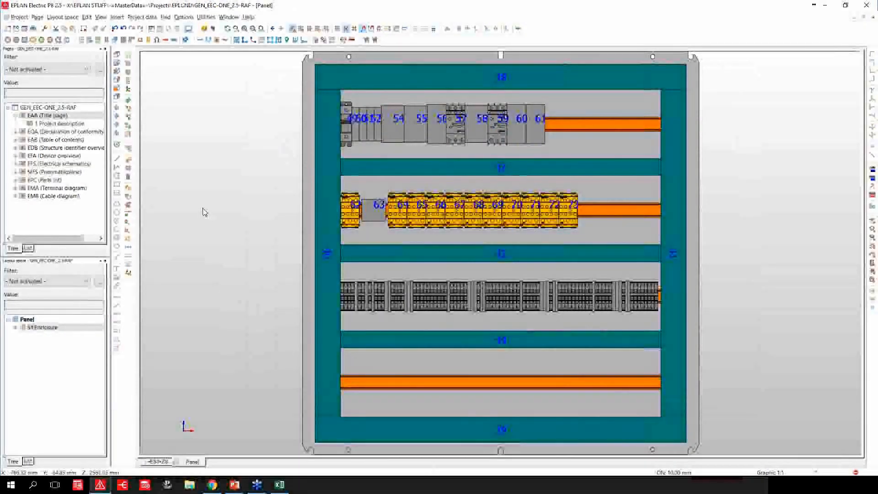
Open the complete S1:Enclosure in 3D, inspect the placed devices from several angles and switch back to Excel.
click(43, 328)
double_click(43, 328)
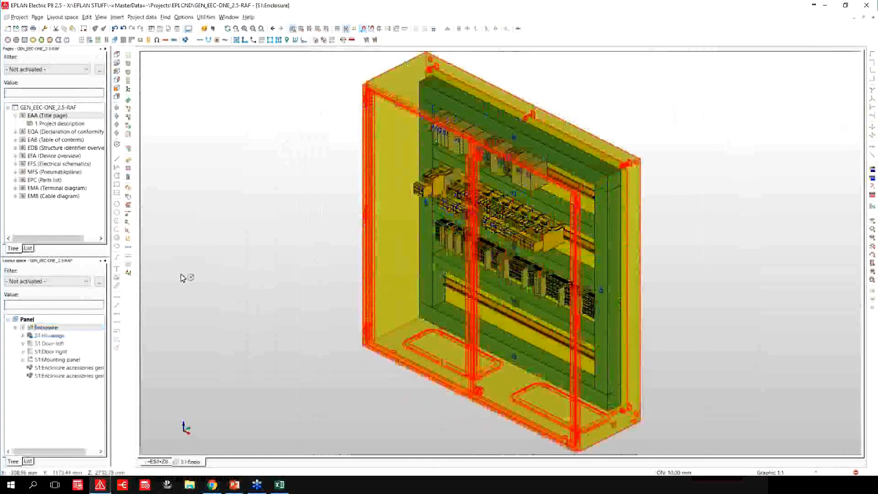
drag(181, 275, 303, 259)
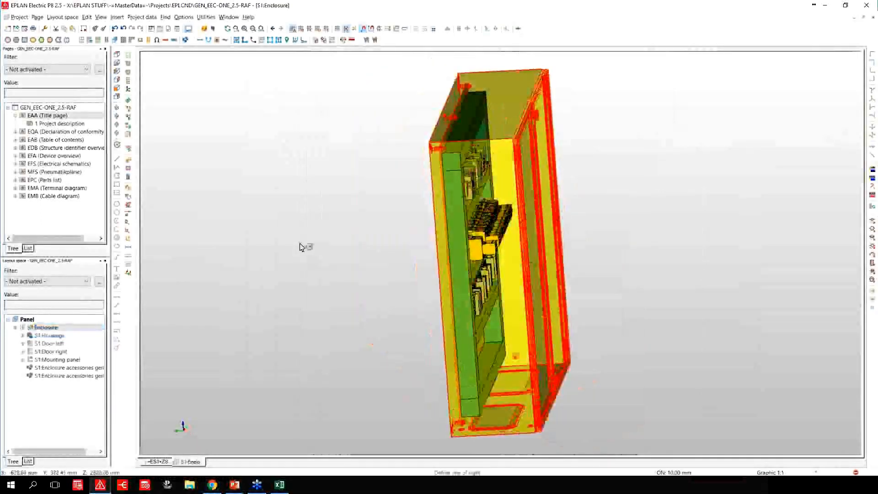
drag(304, 247, 204, 257)
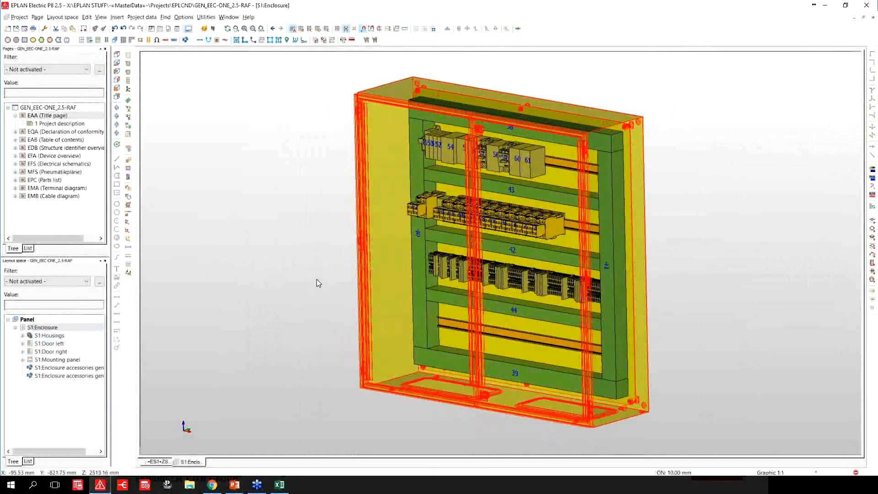
key(alt+Tab)
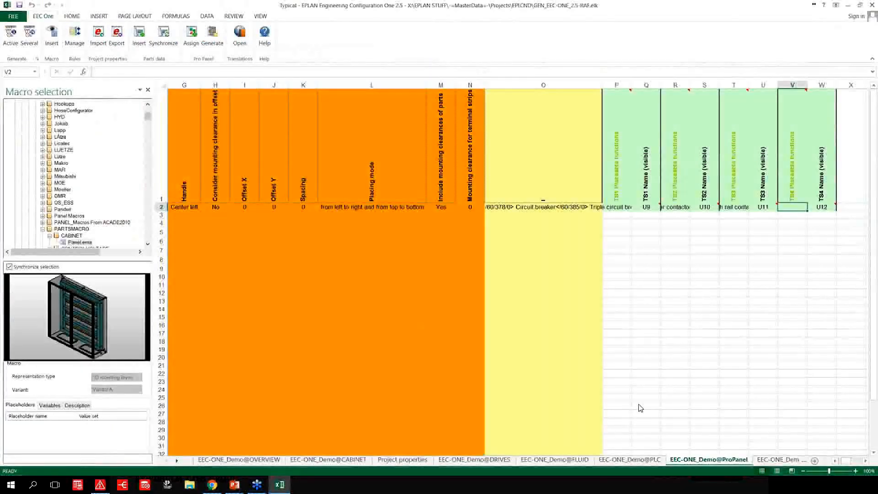
Switch to the running PowerPoint slide show and present its current slide.
click(240, 486)
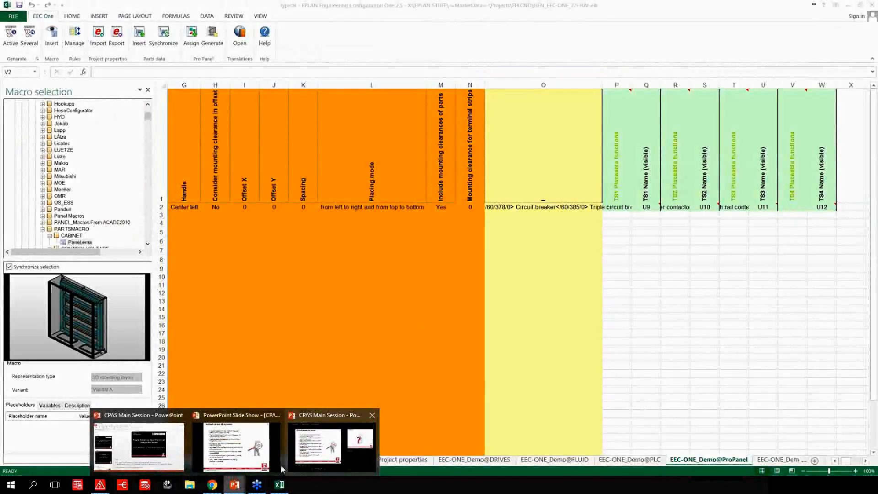
click(236, 444)
click(399, 226)
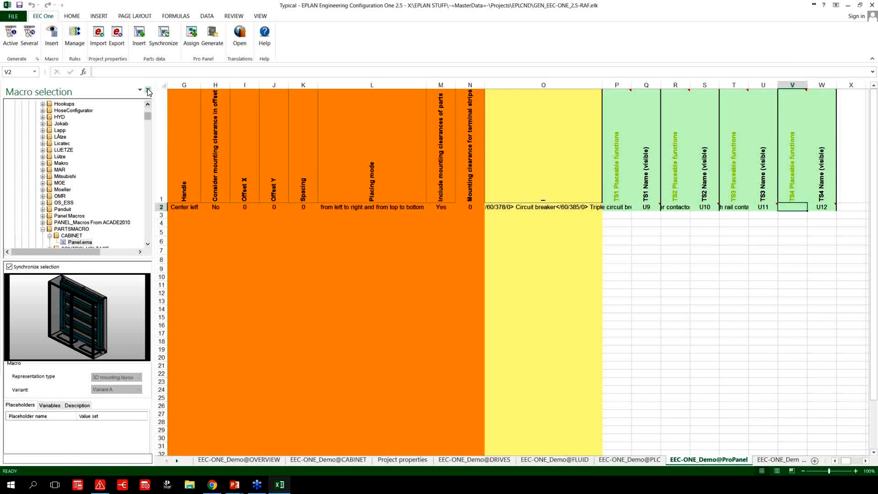
Close the macro selection in the Excel typical workbook and open the EEC-ONE_Demo@DRIVES sheet.
click(149, 92)
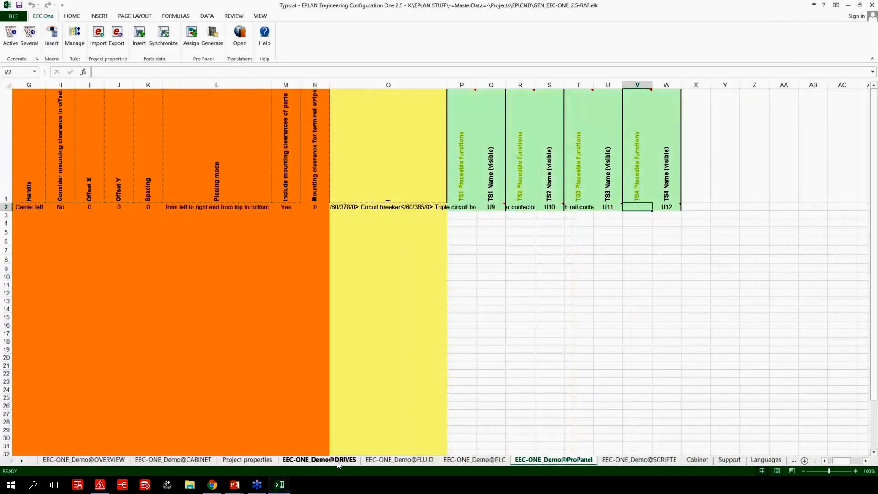
click(337, 462)
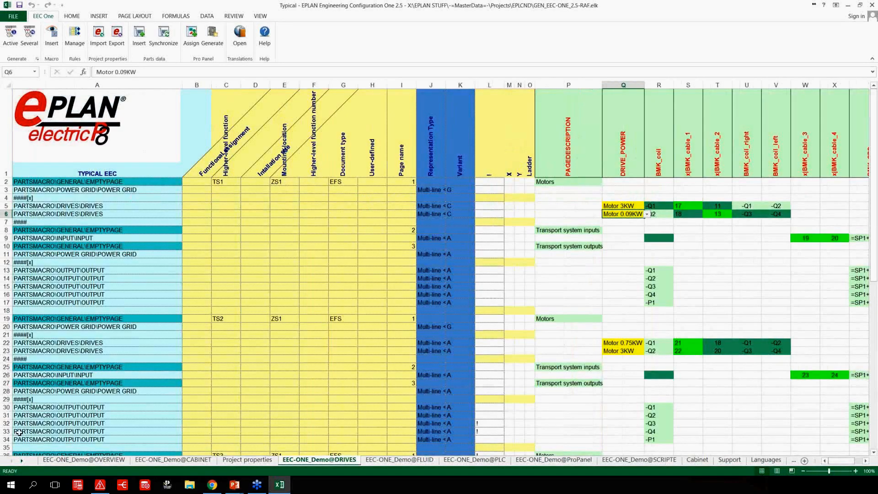
Switch to EPLAN Electric P8 and look up the design space import and export commands for the layout space.
click(100, 485)
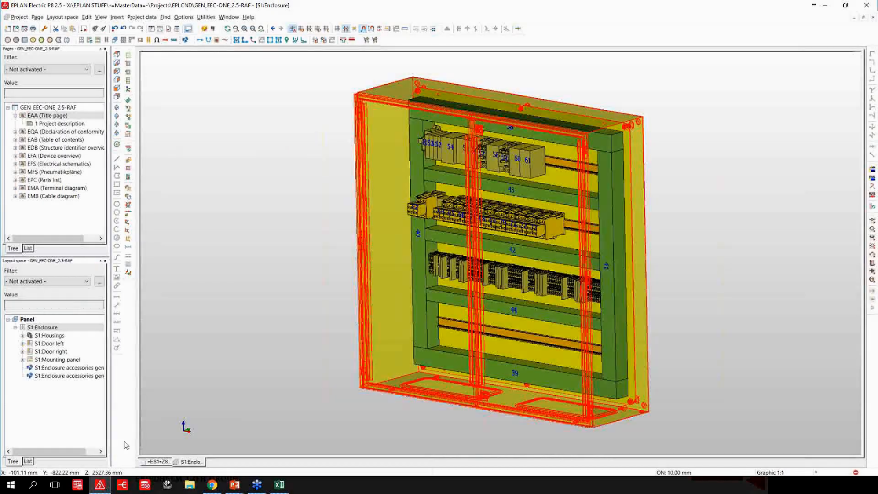
click(18, 16)
mouse_move(63, 22)
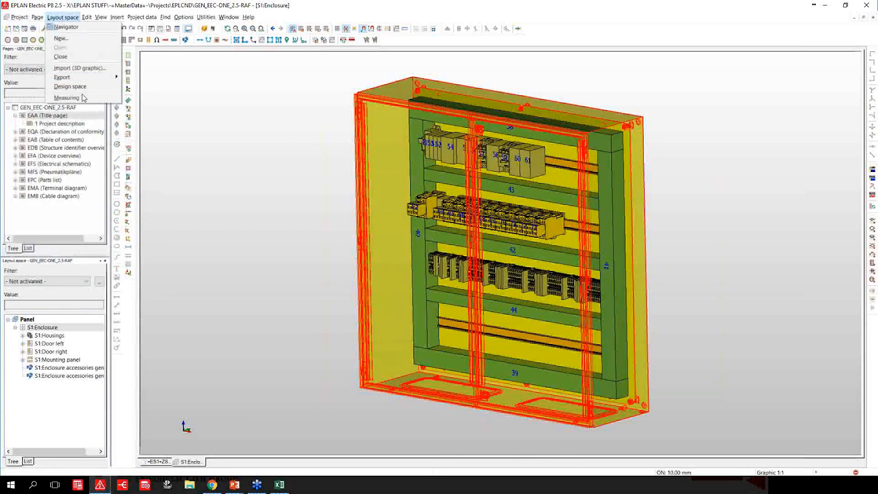
mouse_move(110, 86)
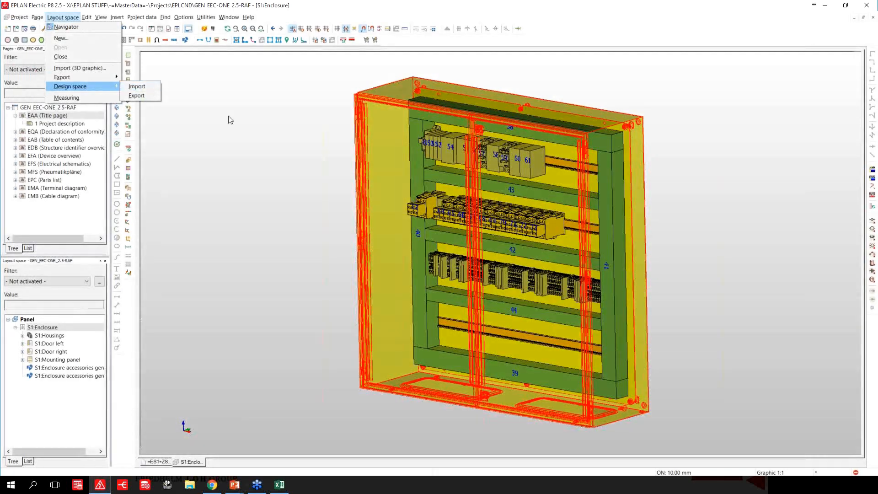
click(239, 158)
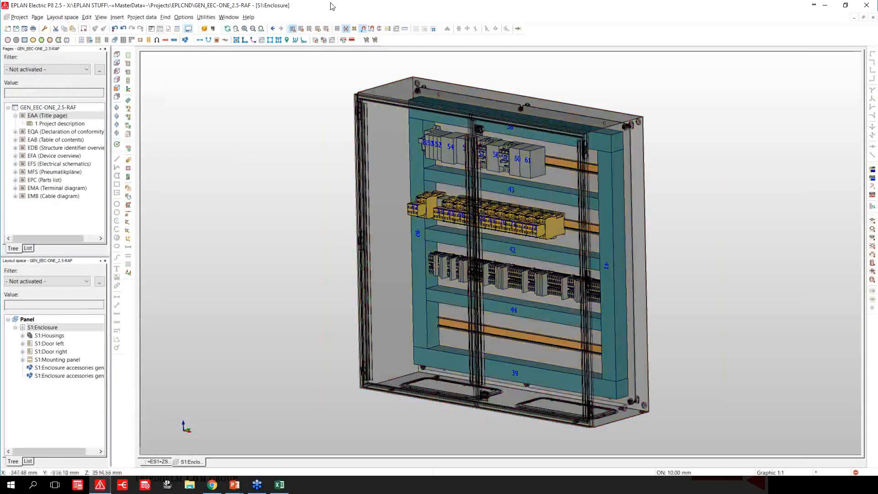
drag(500, 5, 482, 158)
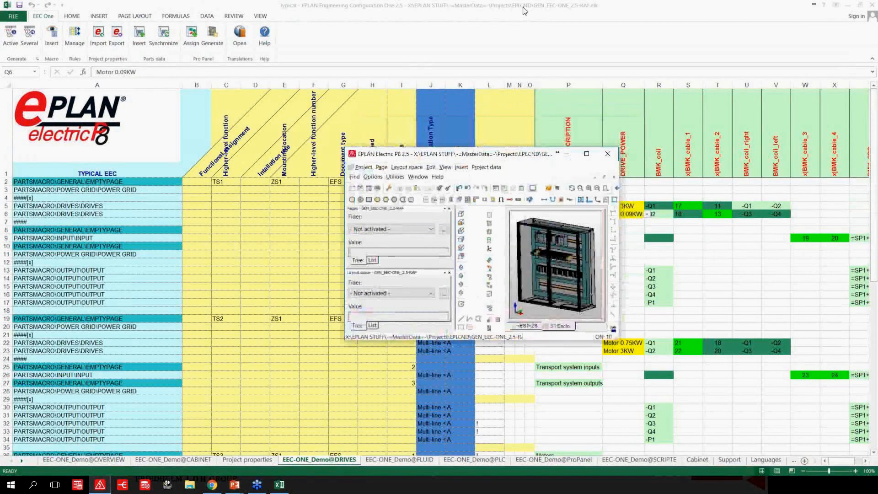
click(513, 10)
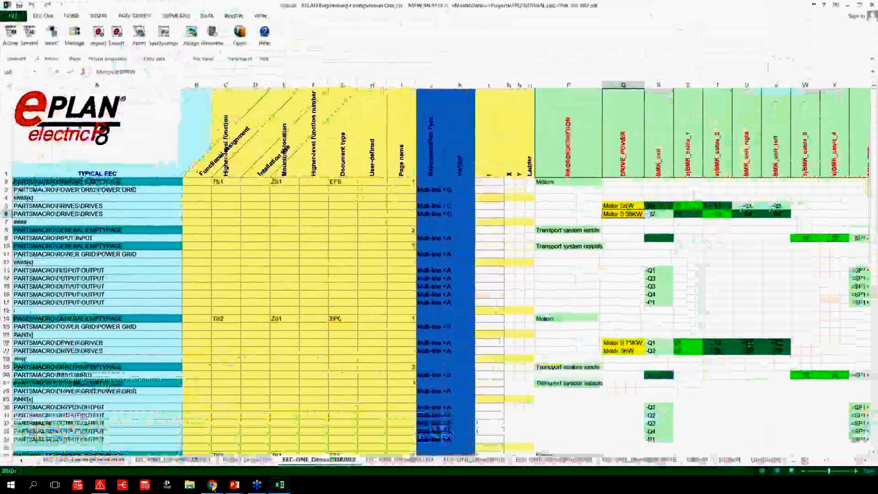
click(102, 488)
drag(517, 156, 537, 0)
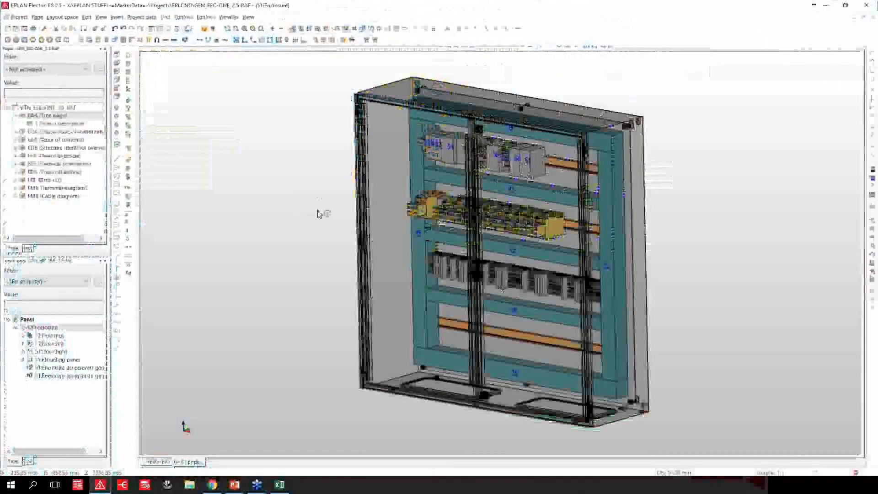
Create a new page under ZS1 in the electrical schematics with page type Model view (I) and description "panel layout".
middle_drag(319, 195, 297, 183)
double_click(68, 163)
click(71, 172)
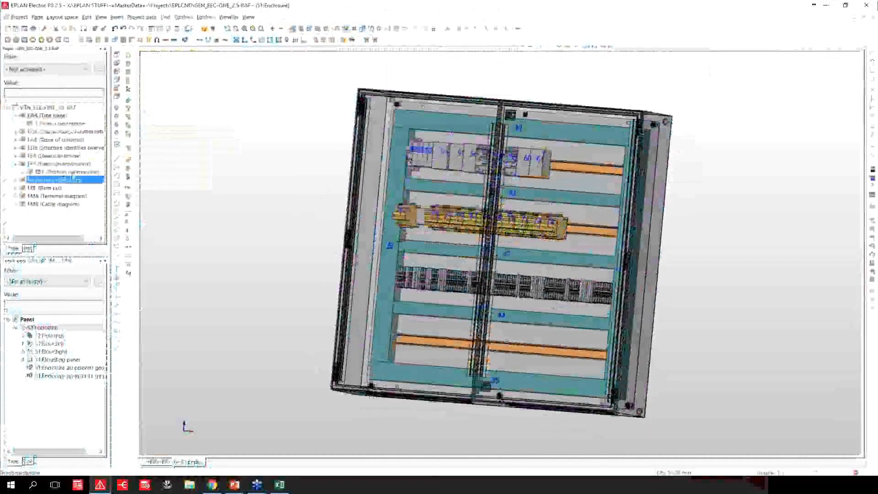
right_click(73, 173)
click(106, 187)
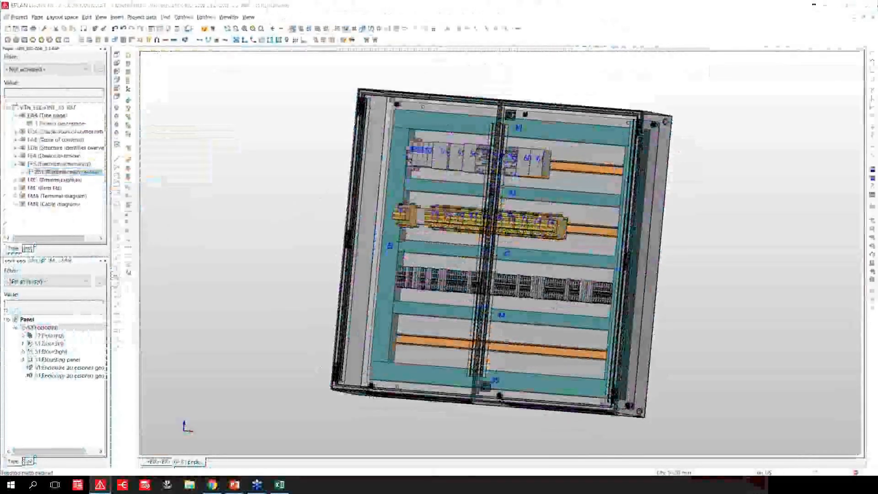
drag(568, 67, 502, 48)
click(519, 83)
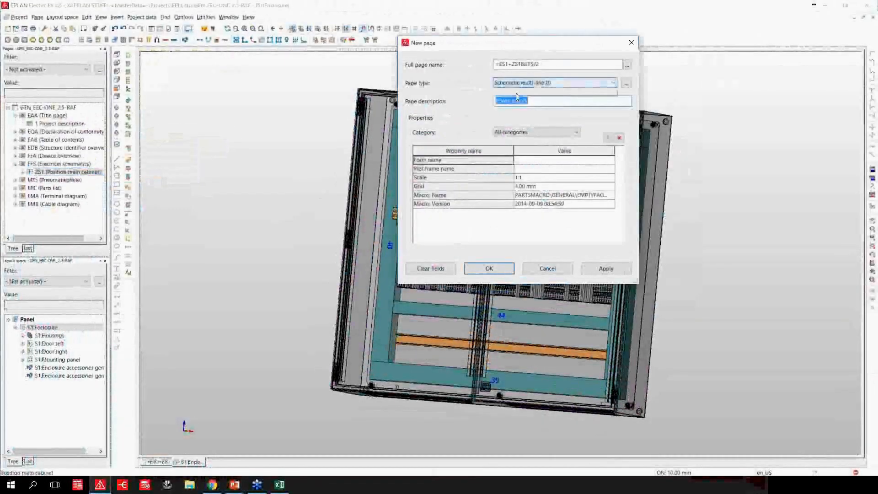
click(522, 113)
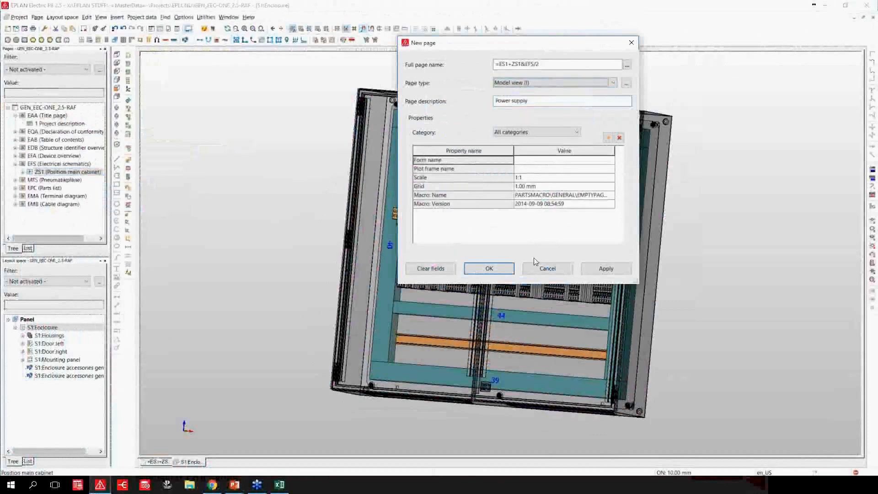
key(Tab)
text(panel layout)
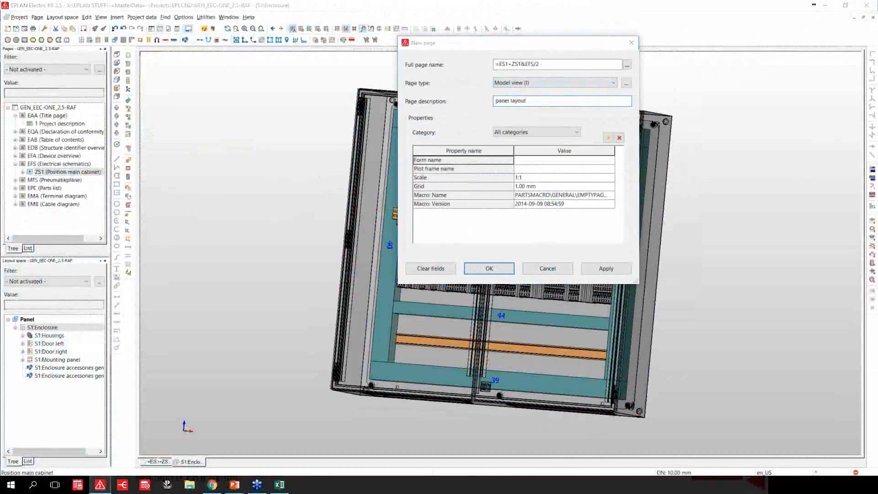
key(Return)
Insert a model view frame about 176 by 246 mm in the left half of the panel layout page.
click(117, 18)
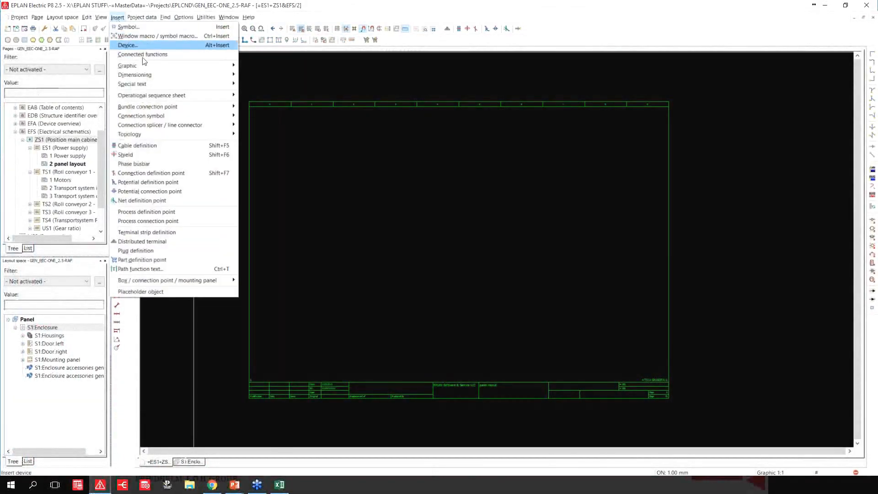
mouse_move(219, 67)
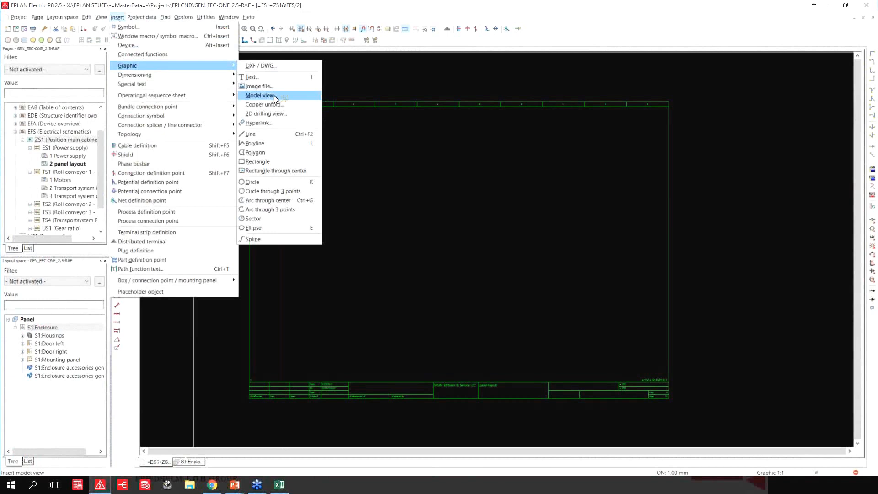
click(275, 98)
click(283, 135)
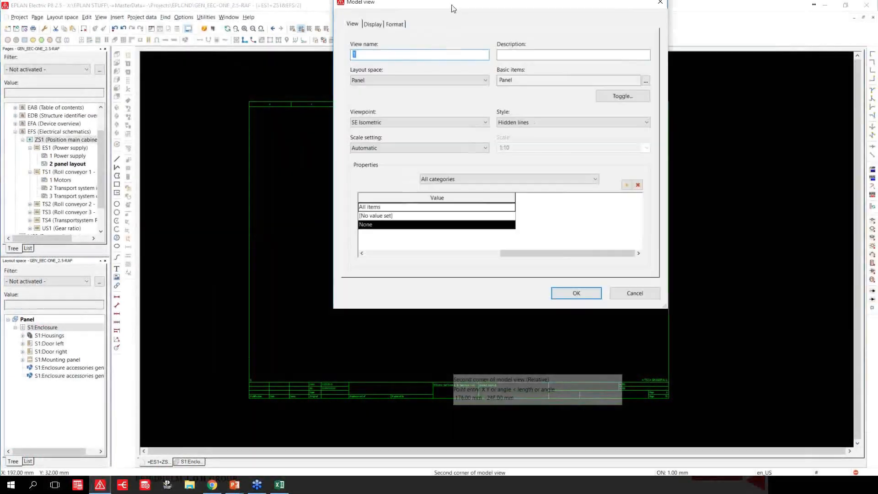
drag(450, 6, 409, 59)
Configure the model view with S1:Mounting panel as basic item, the Front viewpoint and a scale setting, and place it.
click(586, 133)
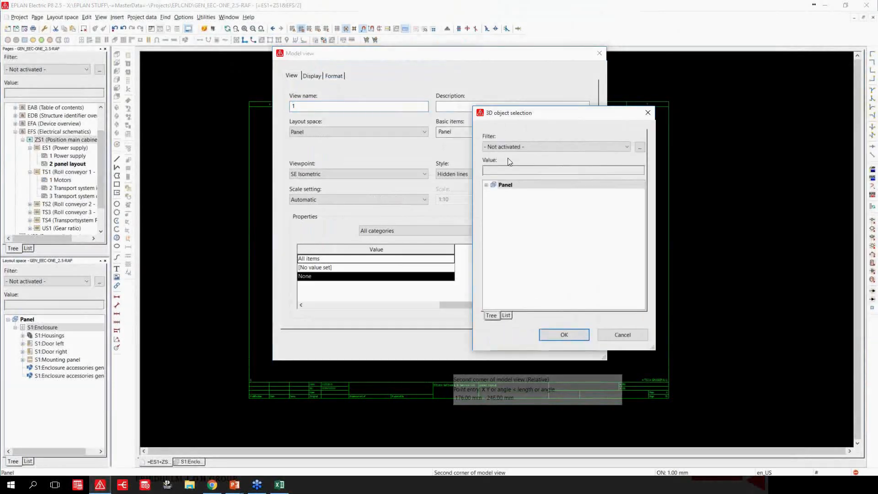
click(494, 193)
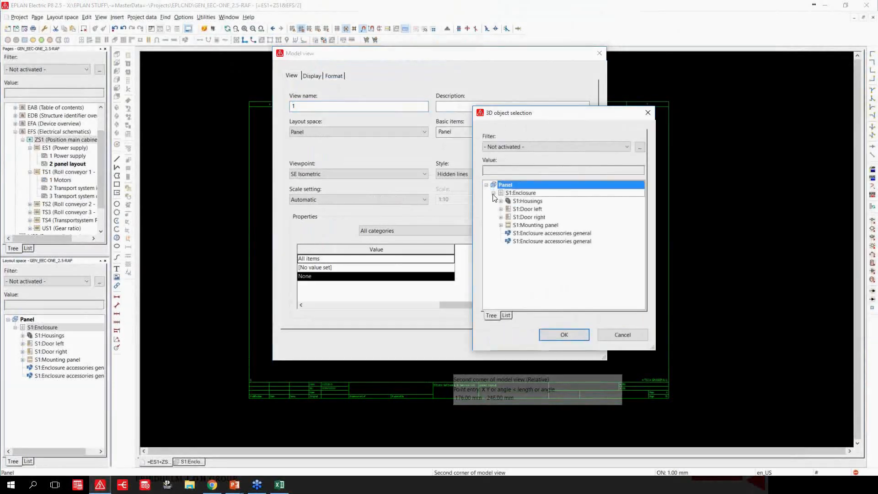
click(524, 226)
click(564, 337)
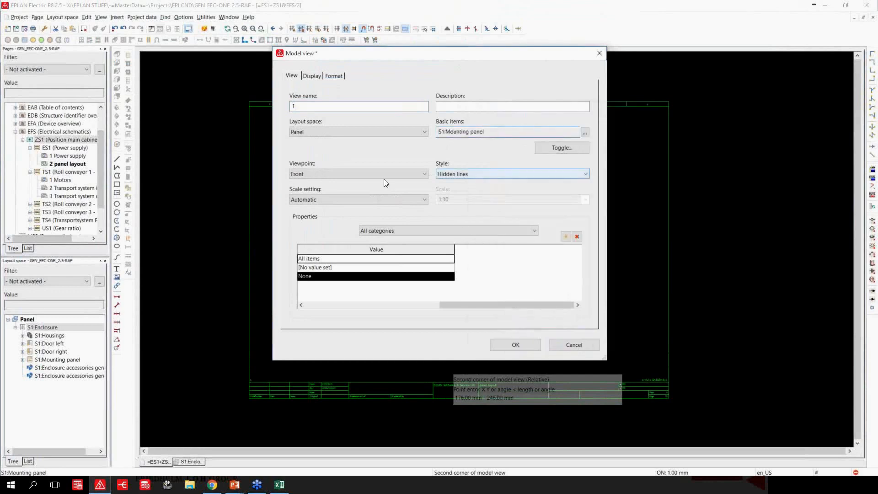
click(425, 200)
click(373, 215)
click(501, 345)
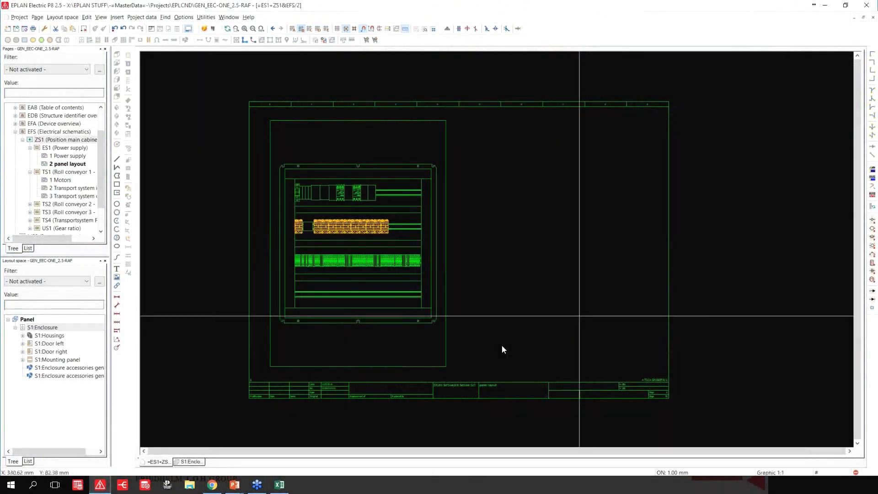
Compare the placed 2D model view with the 3D S1:Enclosure layout and return to the panel layout page.
scroll(237, 228, up, 2)
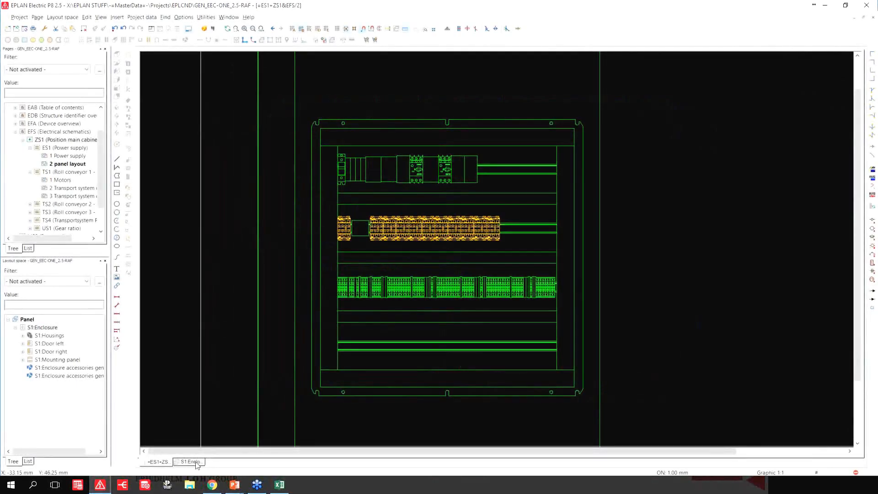
click(196, 462)
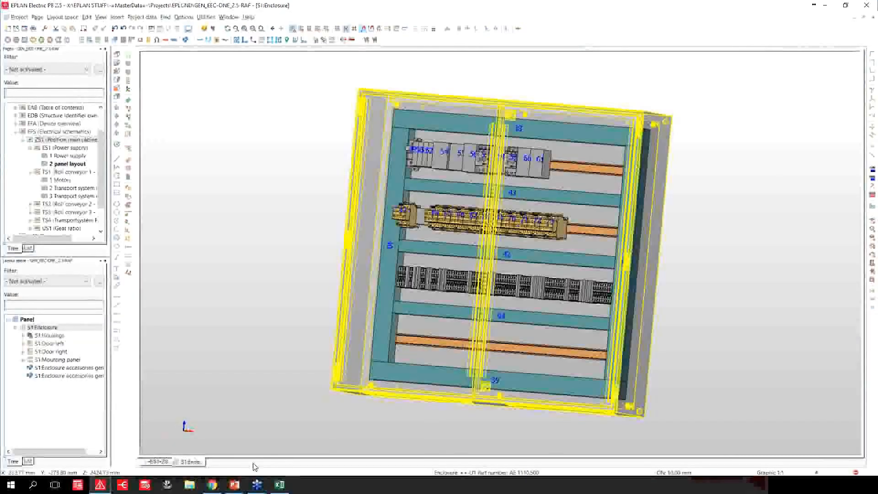
click(157, 462)
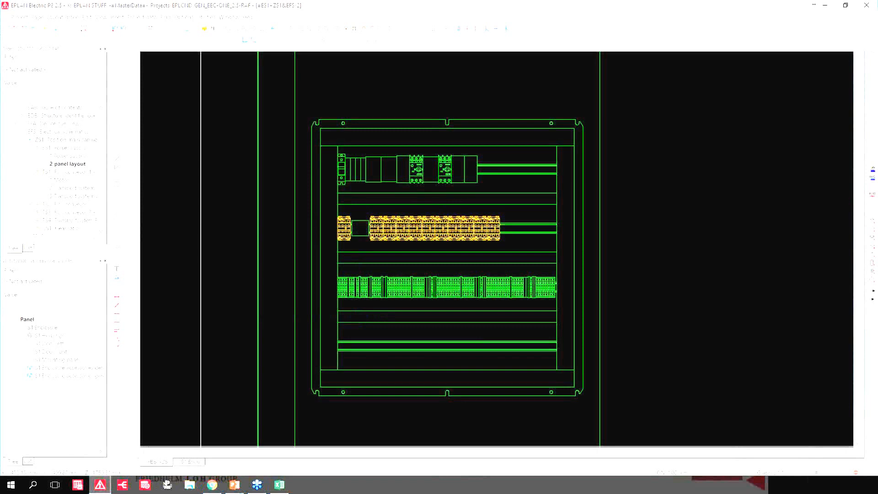
Open the DXF / DWG export for the panel layout page and the settings of its Default scheme.
click(38, 17)
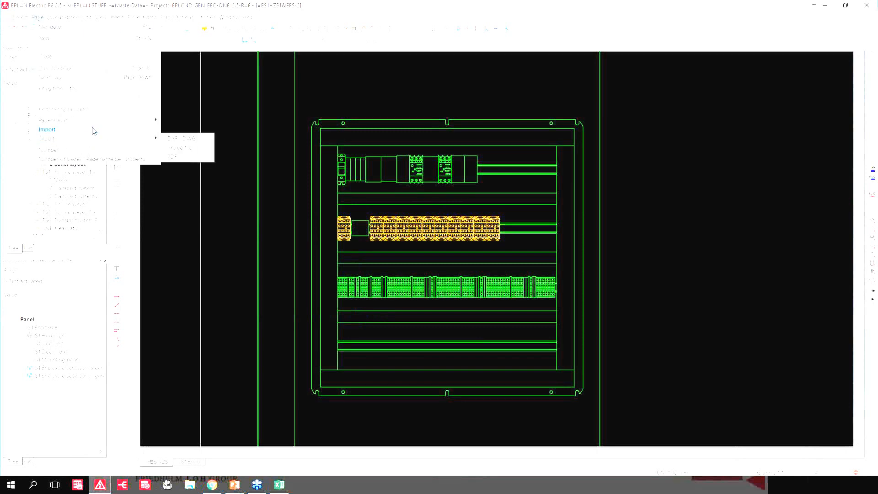
mouse_move(145, 130)
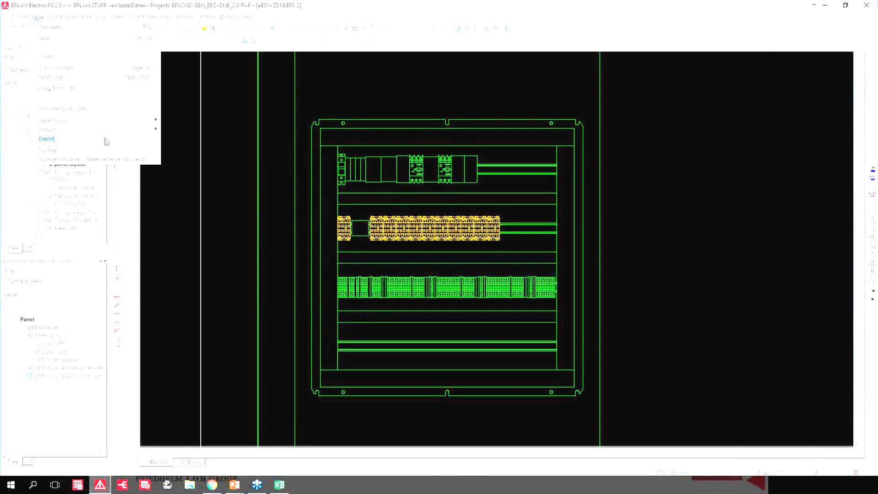
mouse_move(105, 141)
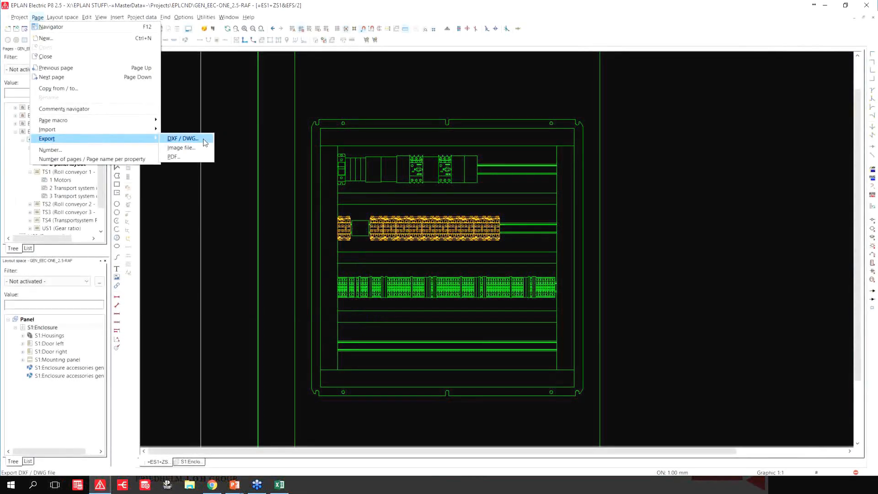
click(205, 142)
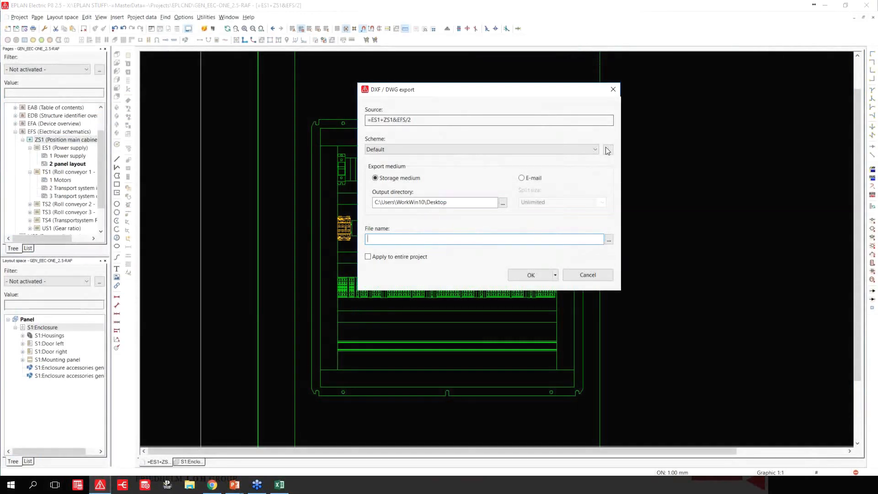
click(608, 150)
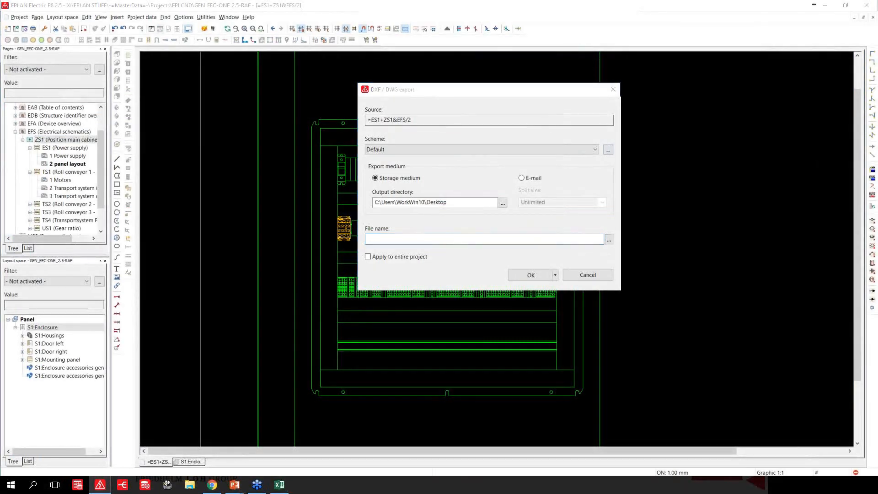
Examine the scheme's block attribute, block definition, color, font, line type and layer settings, and leave without exporting.
click(551, 145)
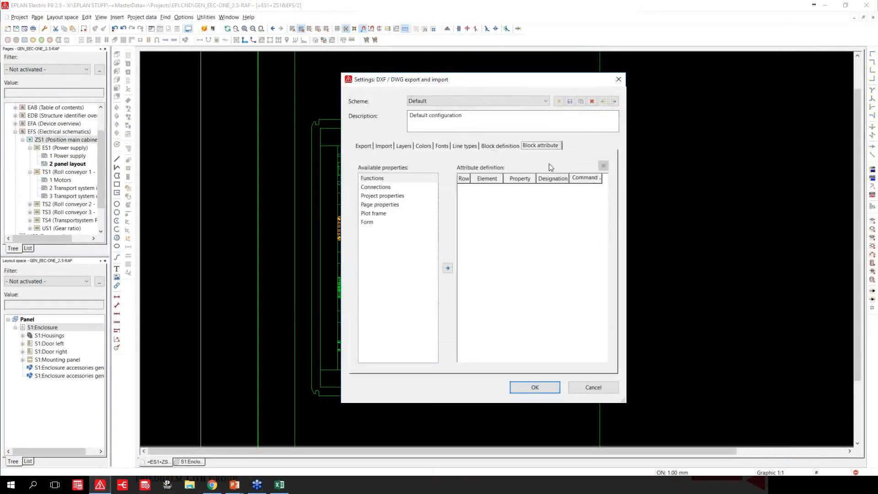
click(511, 148)
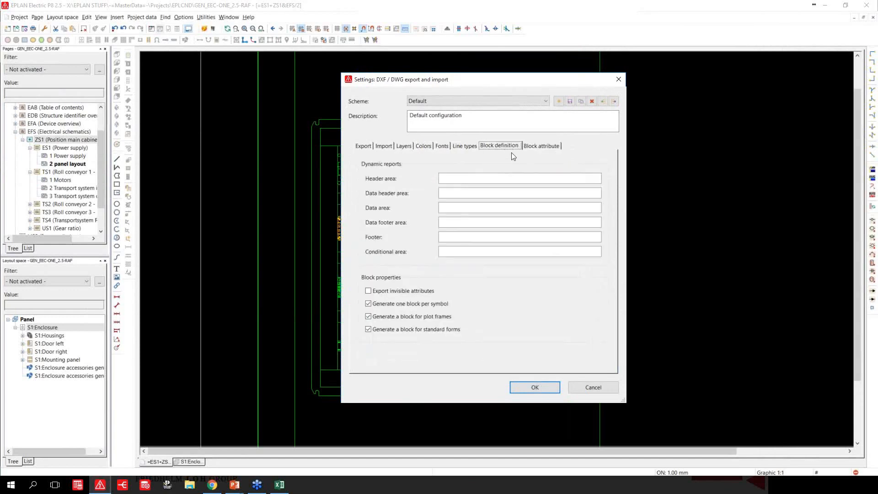
click(425, 147)
click(442, 147)
click(456, 146)
click(400, 147)
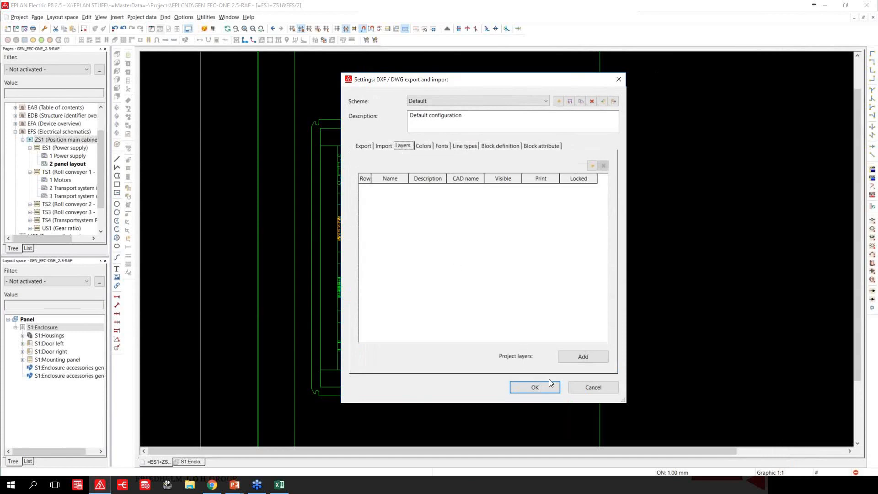
click(583, 388)
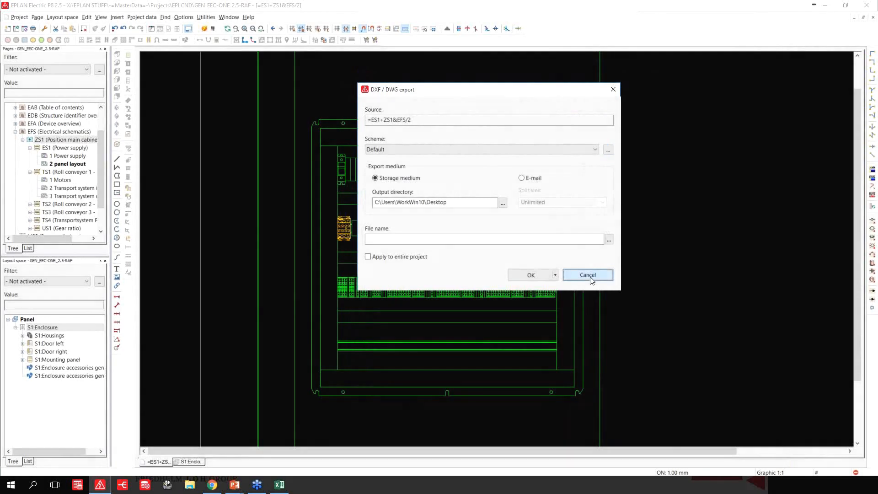
click(589, 275)
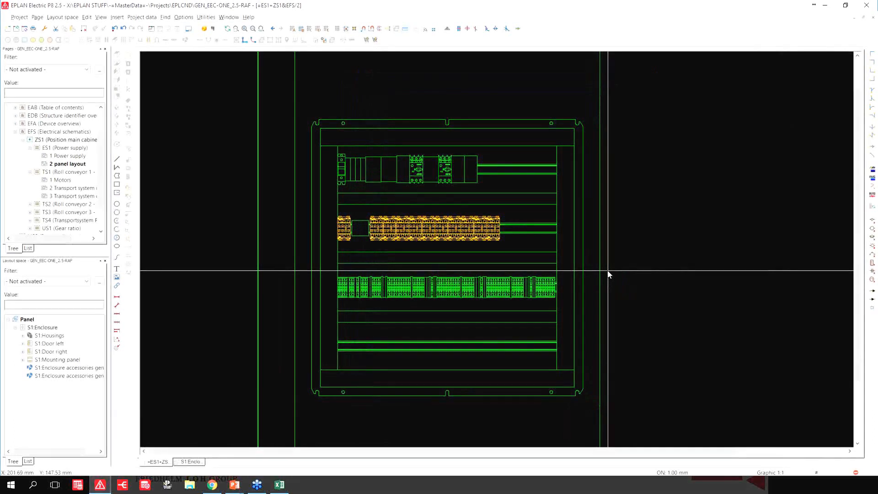
Switch to Excel to view the EEC-ONE_Demo@DRIVES sheet, and return to the panel layout page in EPLAN Electric P8.
click(283, 486)
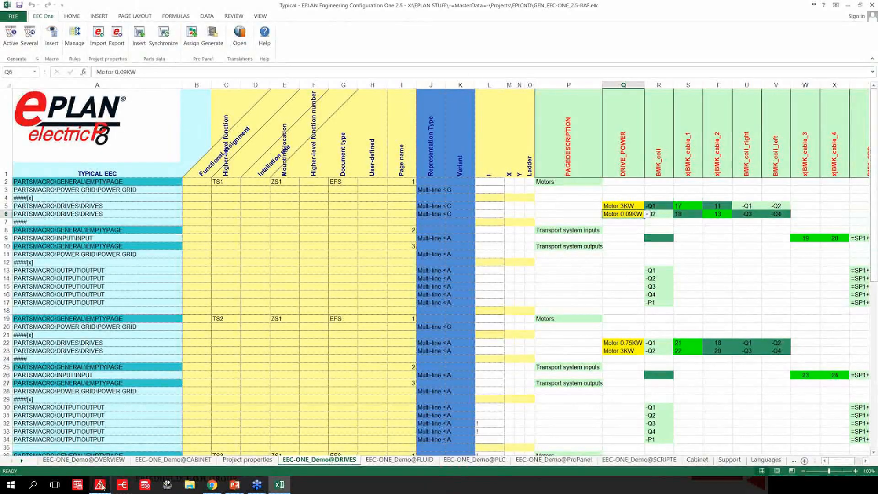
click(100, 485)
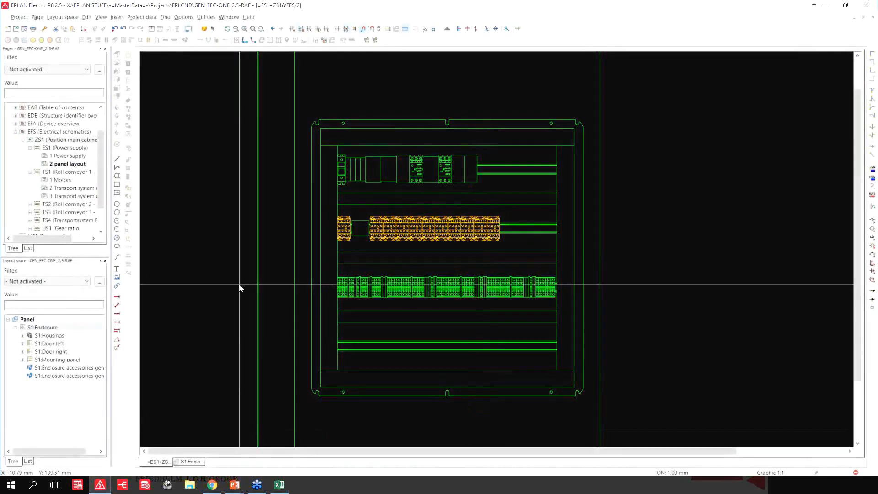
Open report generation for the project, review the output formats and report types of a new report, and leave without generating one.
click(206, 17)
mouse_move(316, 26)
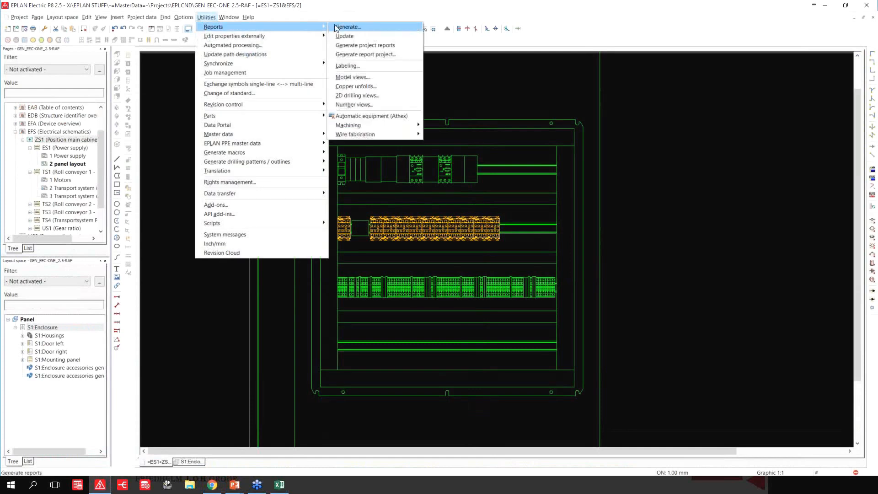
click(348, 26)
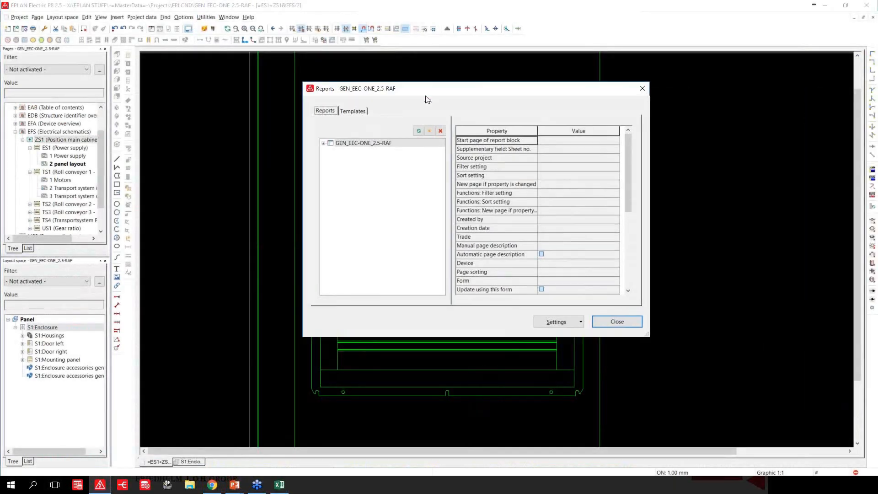
click(430, 135)
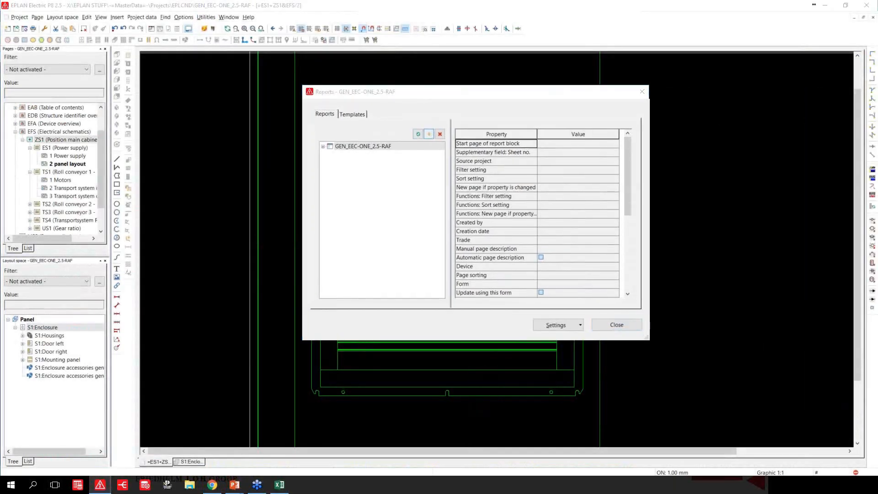
click(473, 124)
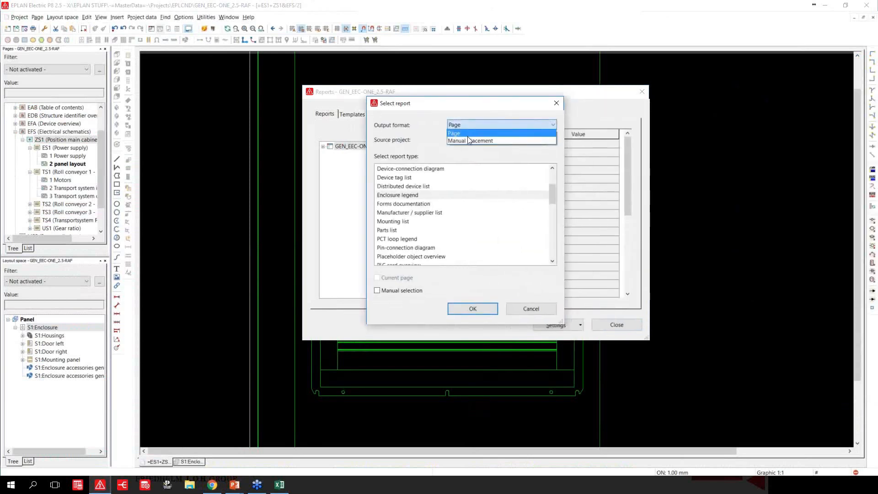
click(468, 134)
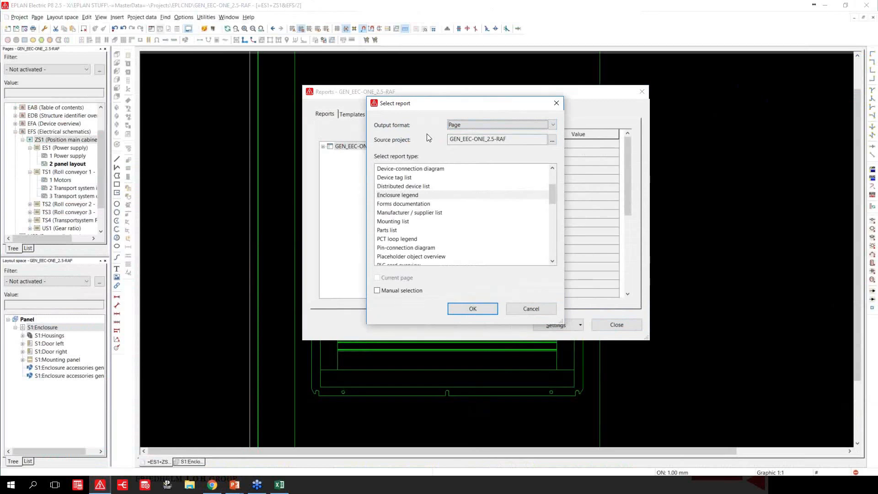
click(530, 308)
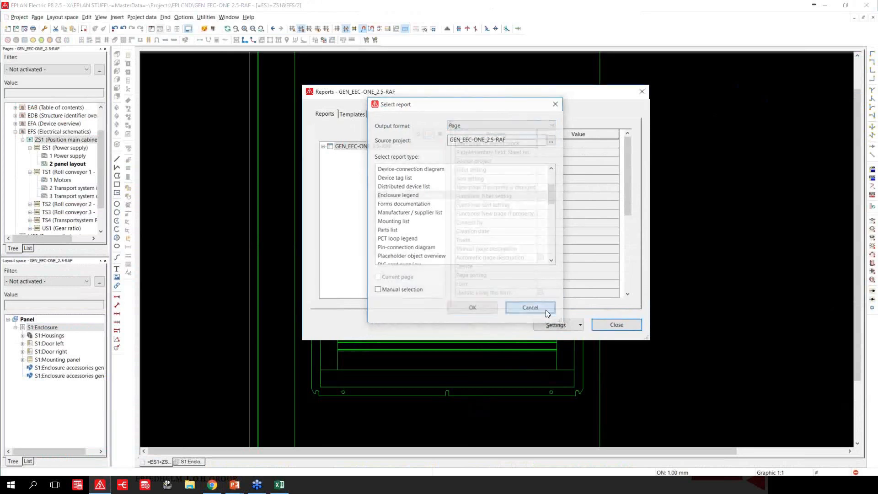
click(617, 325)
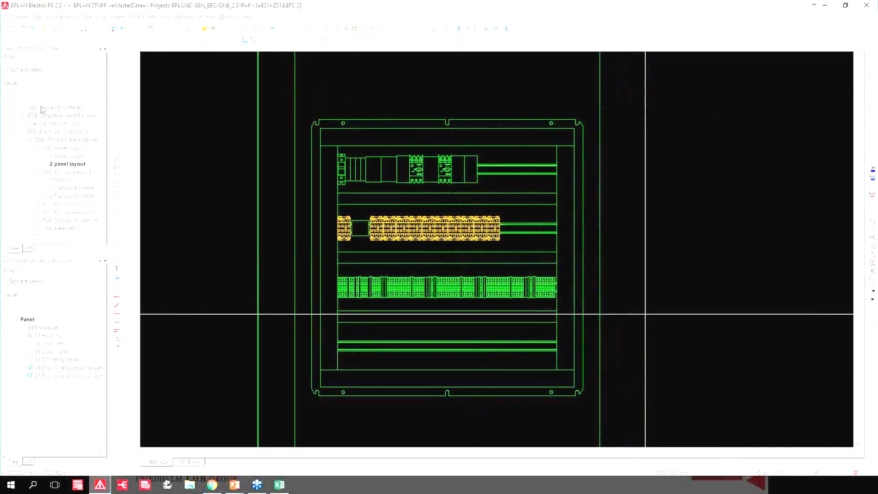
On the 1 Power supply page, place a three-pole fuse in the empty area below the enclosure circuits and a three-phase motor beneath it.
click(58, 156)
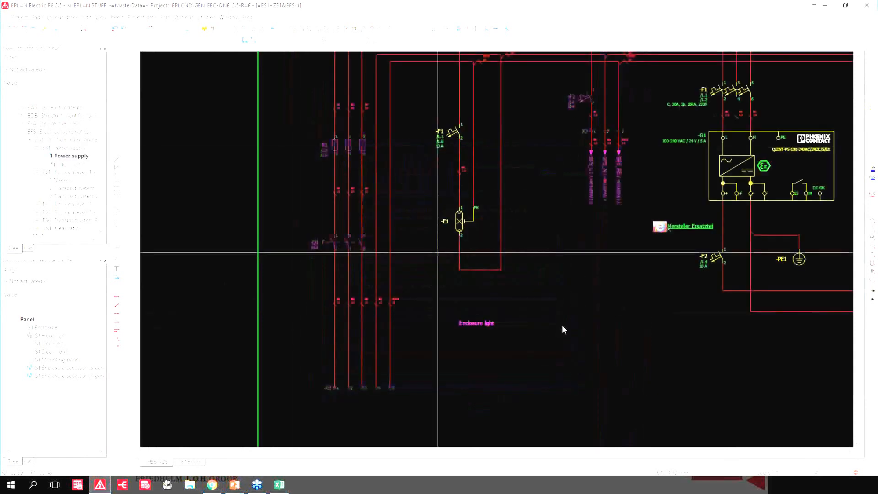
scroll(563, 327, down, 3)
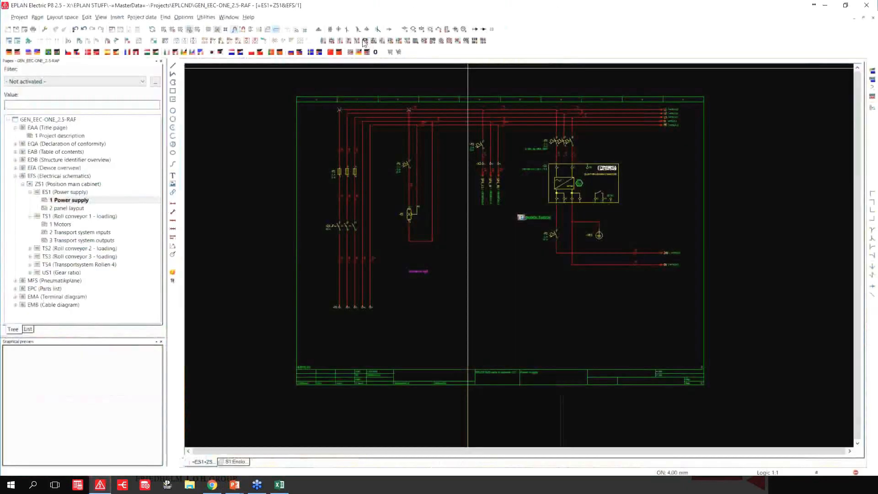
click(391, 41)
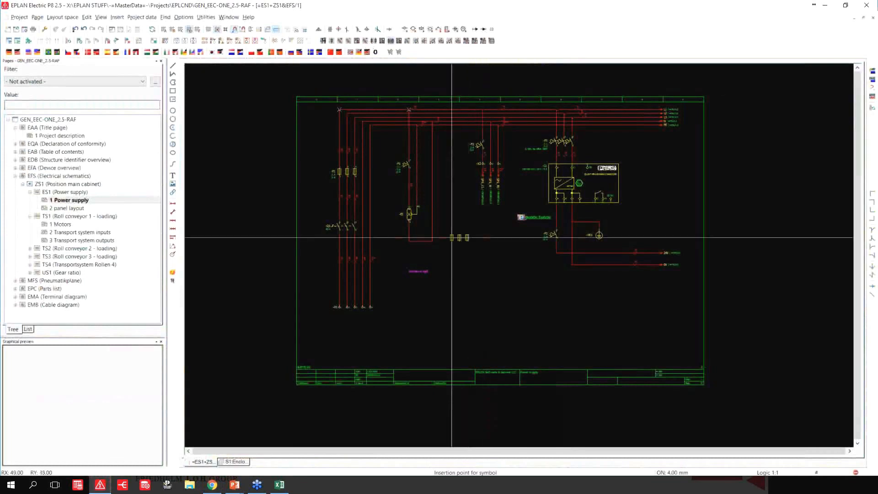
click(478, 276)
key(Return)
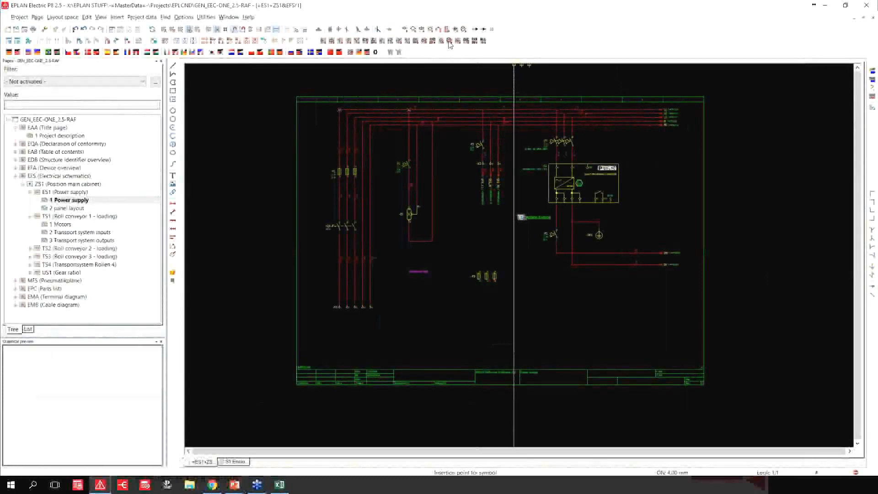
click(441, 41)
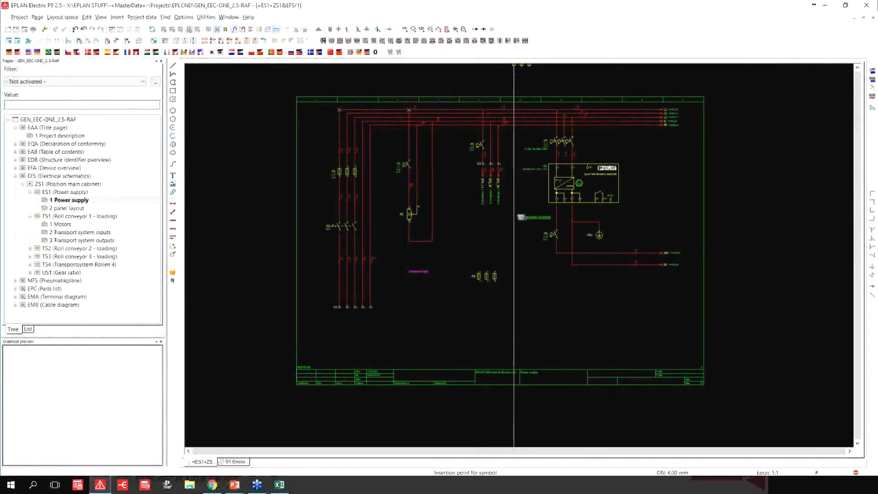
click(480, 326)
key(Return)
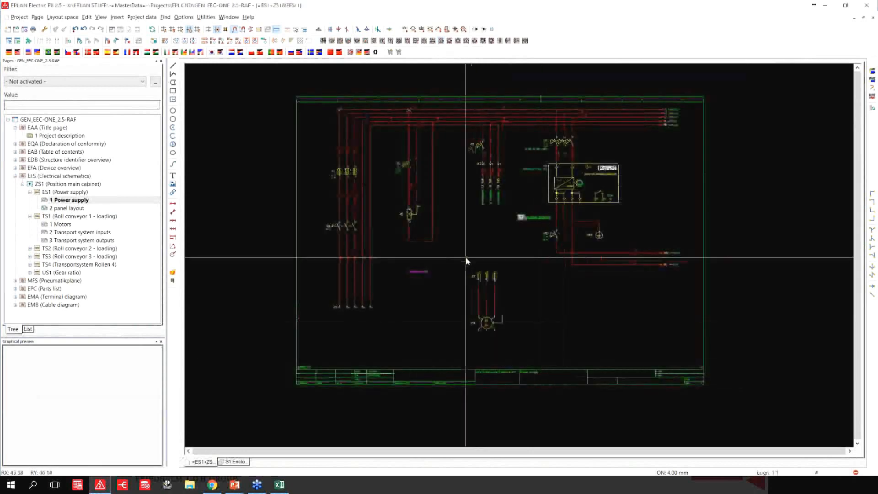
Save the new fuse and motor as a multi-line window macro, Variant A, in SalesDemoMacros, named with the author's first name plus "macromotor".
right_click(480, 316)
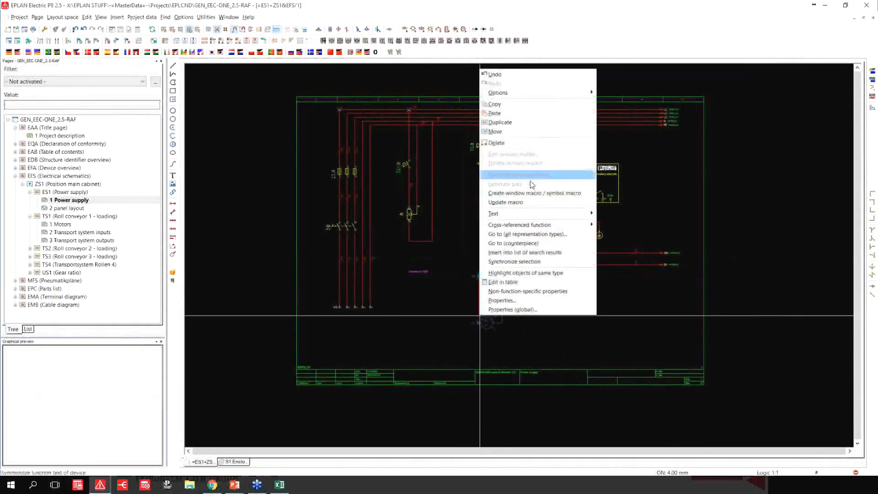
click(534, 193)
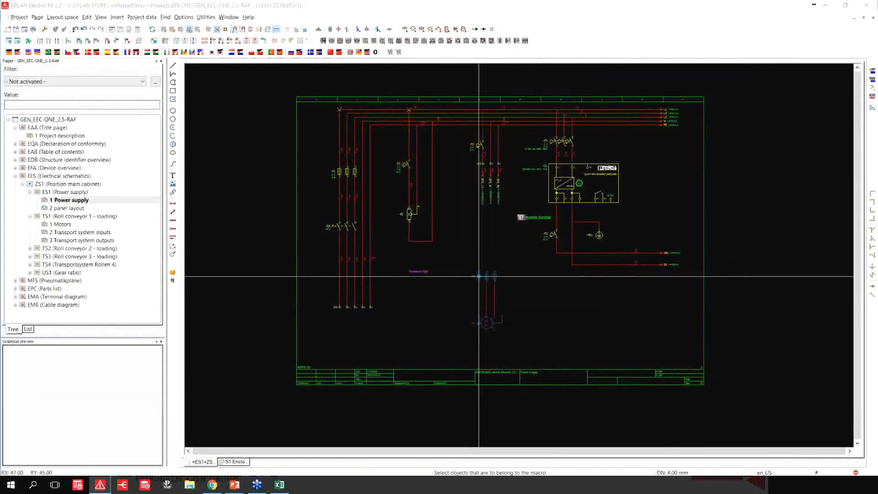
drag(833, 96, 608, 71)
click(658, 130)
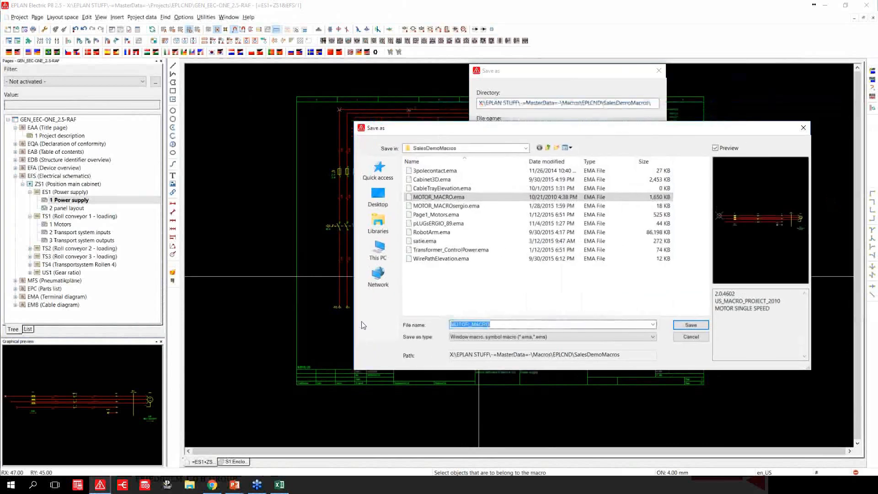
text(sergioma)
text(crosimbol)
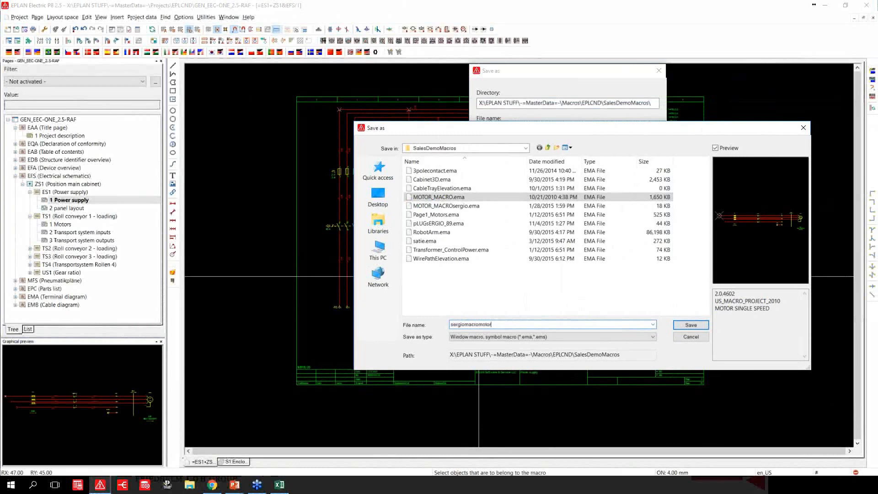
key(Return)
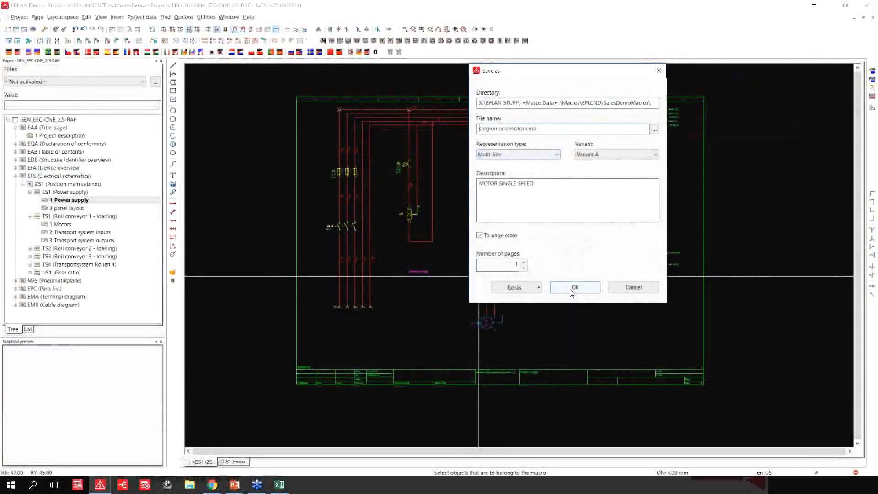
click(572, 288)
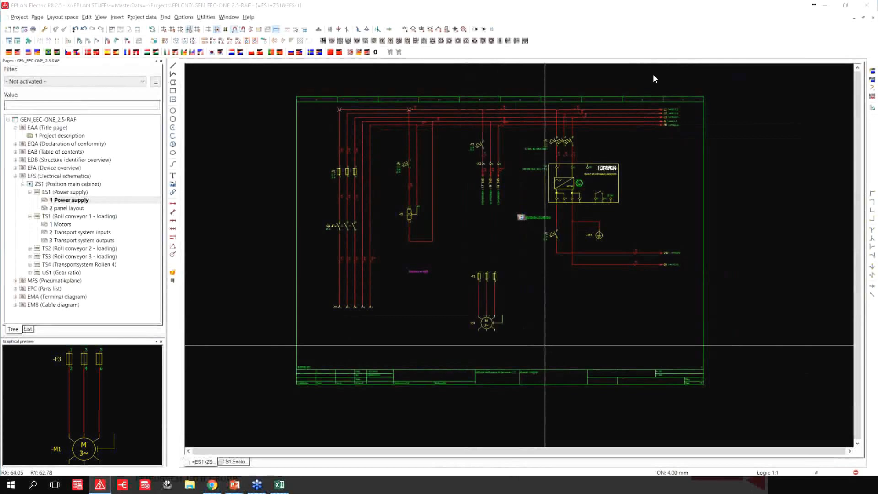
Insert Variant A of the saved motor macro beside the original circuit, try moving its motor toward the power supply, and undo the move.
key(m)
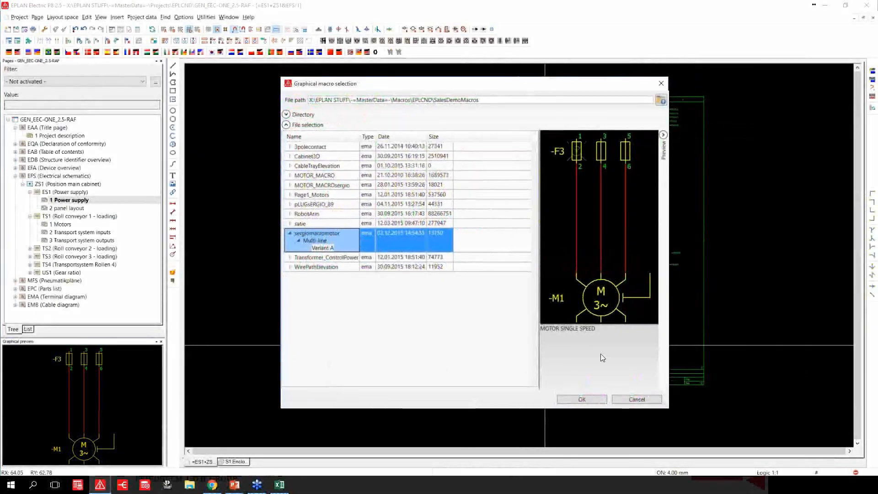
click(582, 399)
click(534, 297)
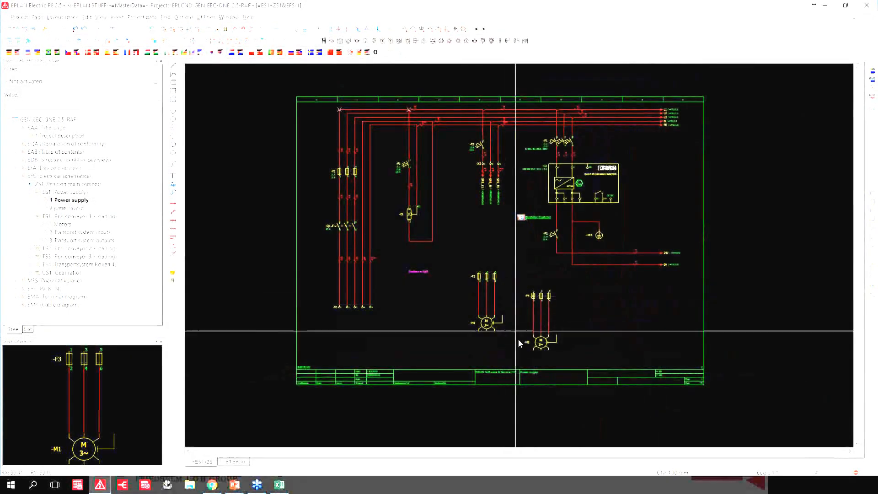
drag(542, 346, 618, 335)
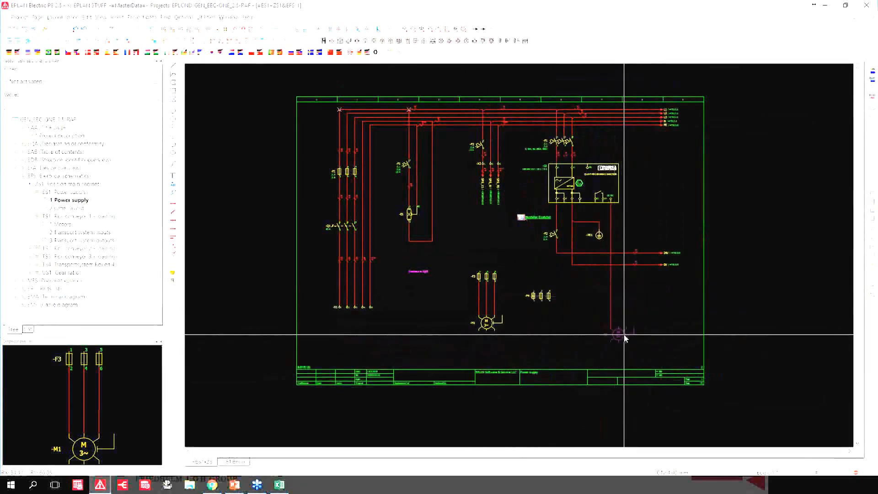
key(ctrl+z)
Delete both fuse-and-motor circuits from the Power supply page.
drag(457, 267, 559, 363)
key(Delete)
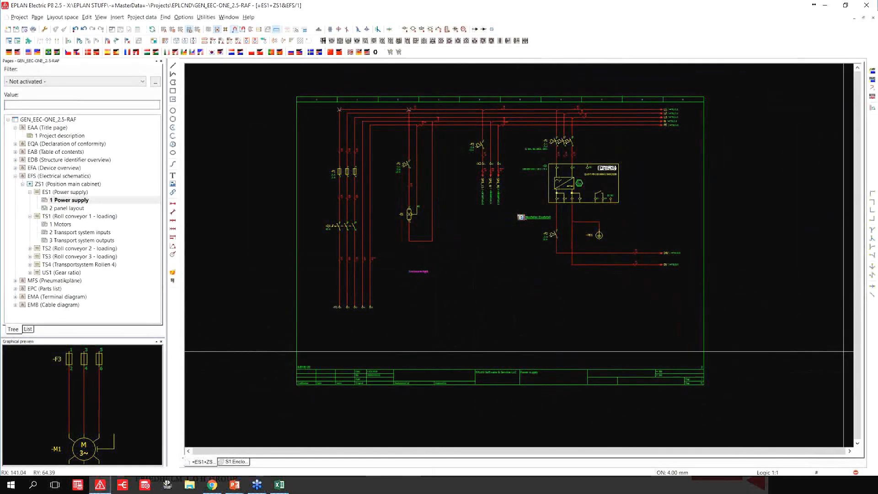
Switch to the PowerPoint slideshow and advance from the Questions slide to the closing contact slide.
key(alt+Tab)
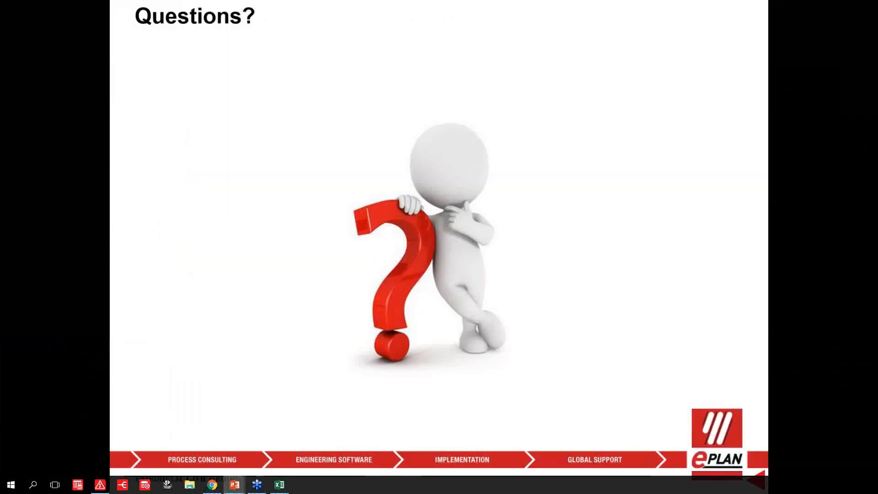
key(Right)
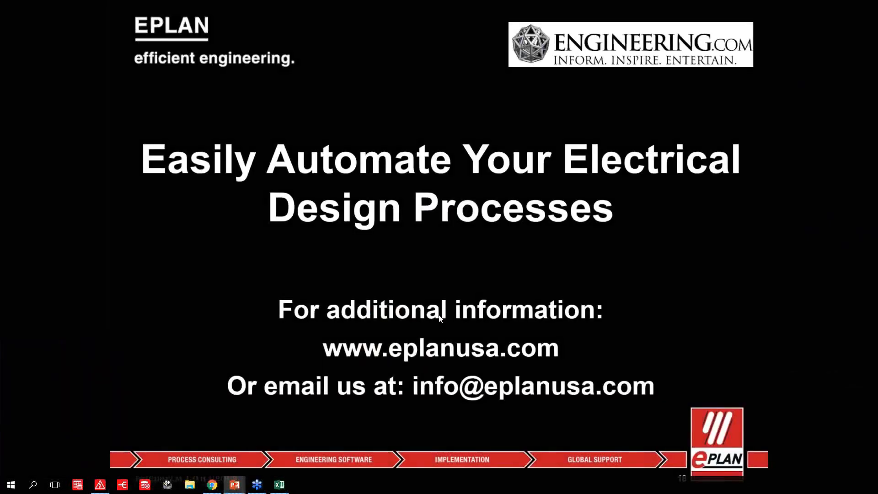